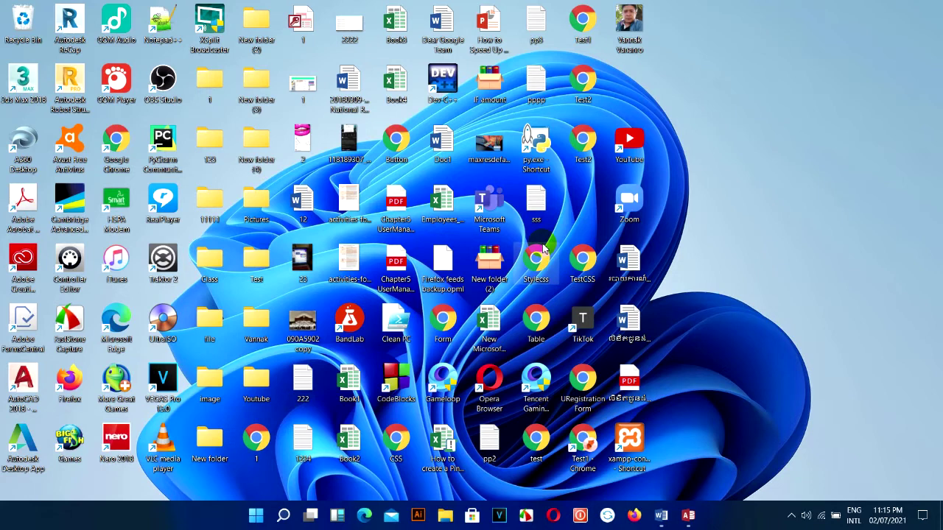
# - Jot a web address and a short note in Notepad, then close it without saving
pyautogui.press('super+r')
pyautogui.write('notepad')
pyautogui.press('Return')
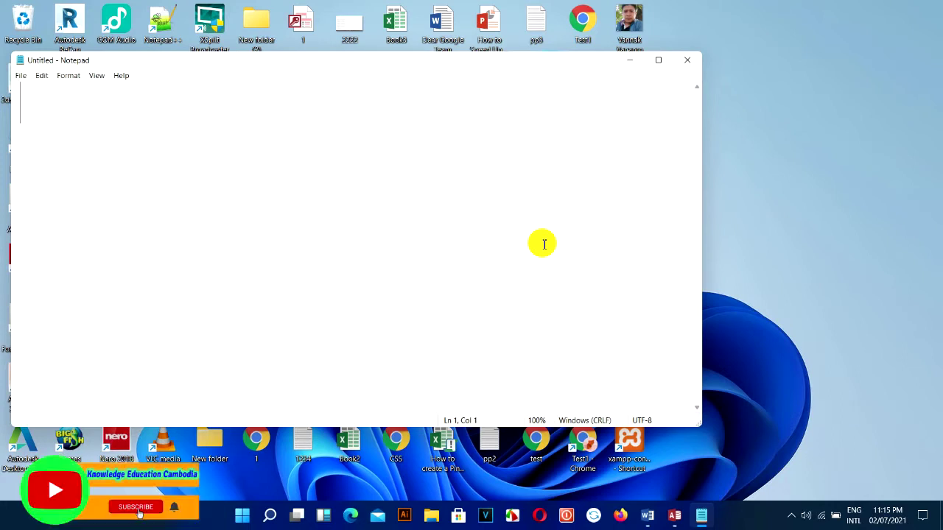
pyautogui.write('reanits.')
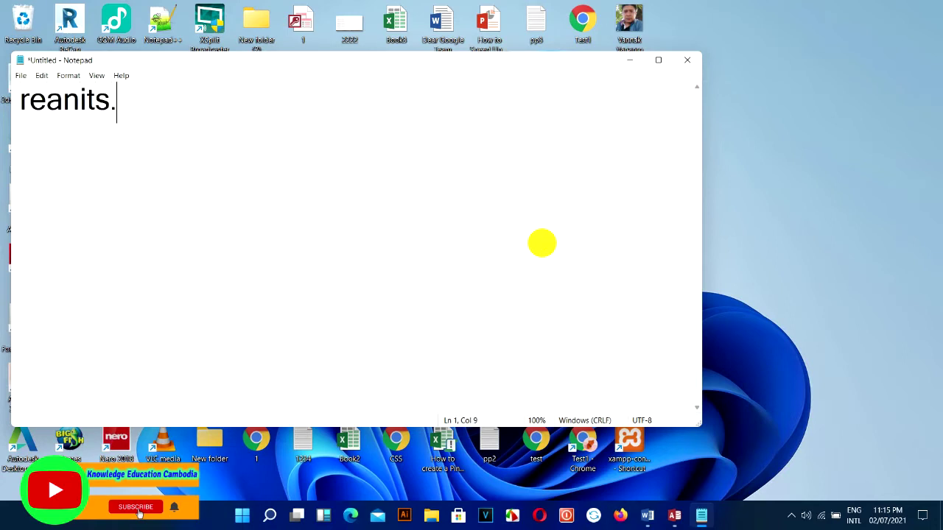
pyautogui.write('com')
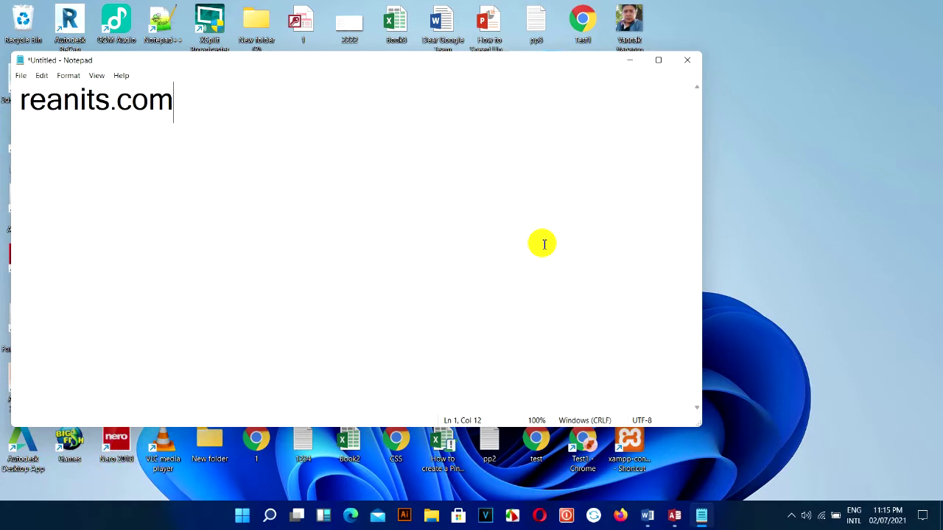
pyautogui.hotkey('shift', 'Left')
pyautogui.hotkey('shift', 'Left')
pyautogui.hotkey('shift', 'Left')
pyautogui.hotkey('shift', 'Left')
pyautogui.hotkey('shift', 'Left')
pyautogui.hotkey('shift', 'Left')
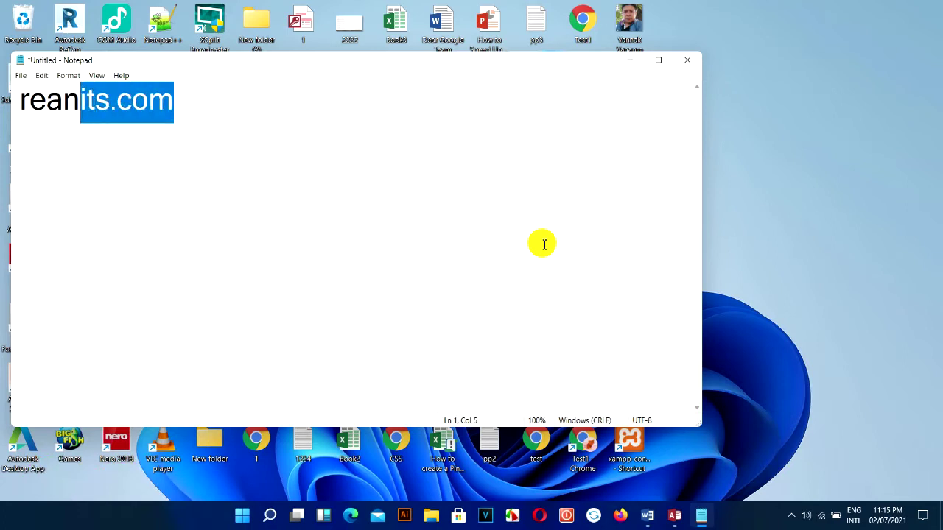
pyautogui.hotkey('shift', 'Left')
pyautogui.hotkey('shift', 'Left')
pyautogui.hotkey('shift', 'Left')
pyautogui.hotkey('shift', 'Left')
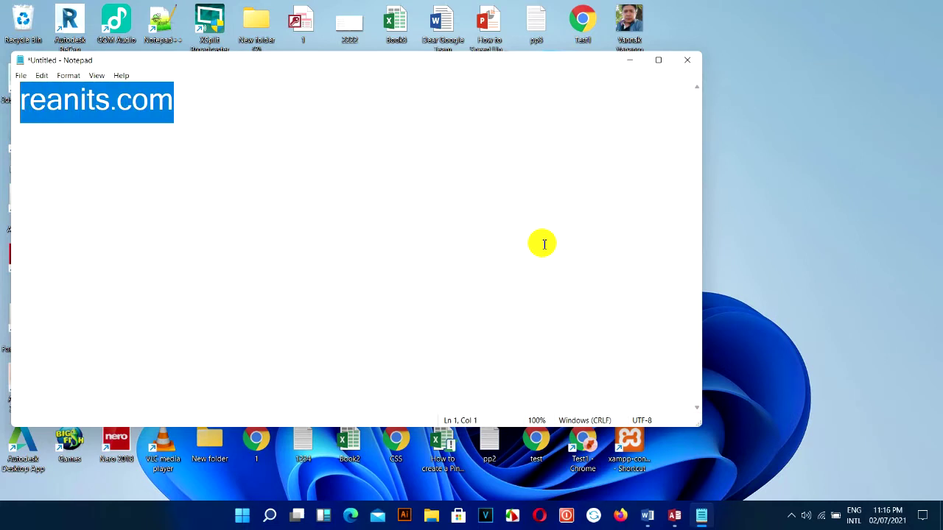
pyautogui.press('End')
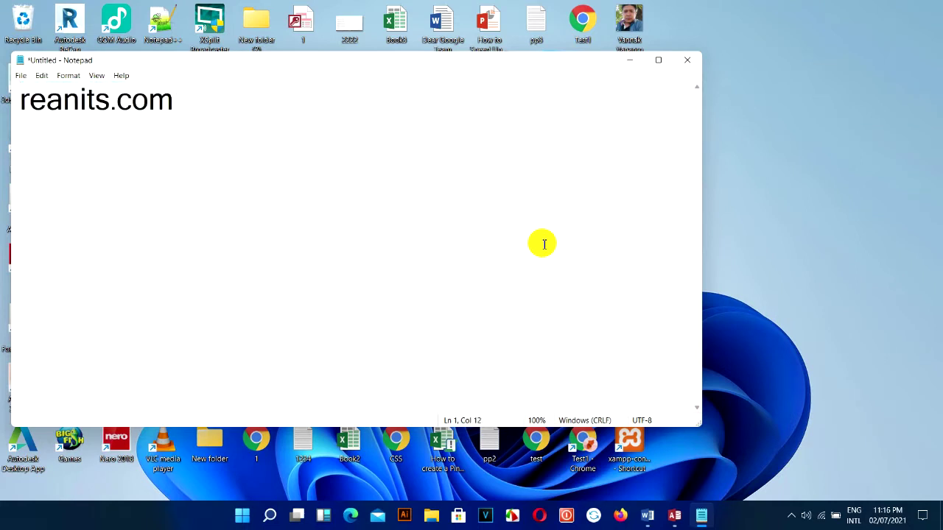
pyautogui.press('Return')
pyautogui.write('narokh official')
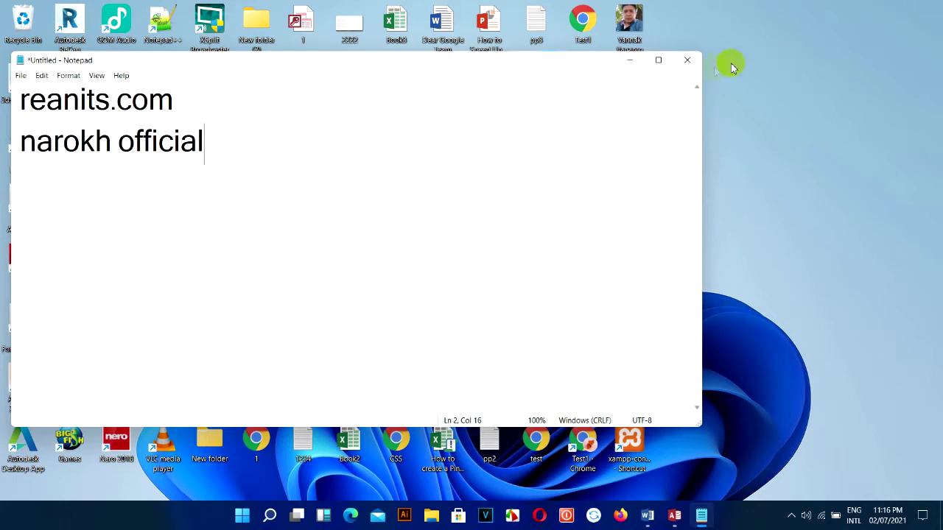
pyautogui.click(687, 59)
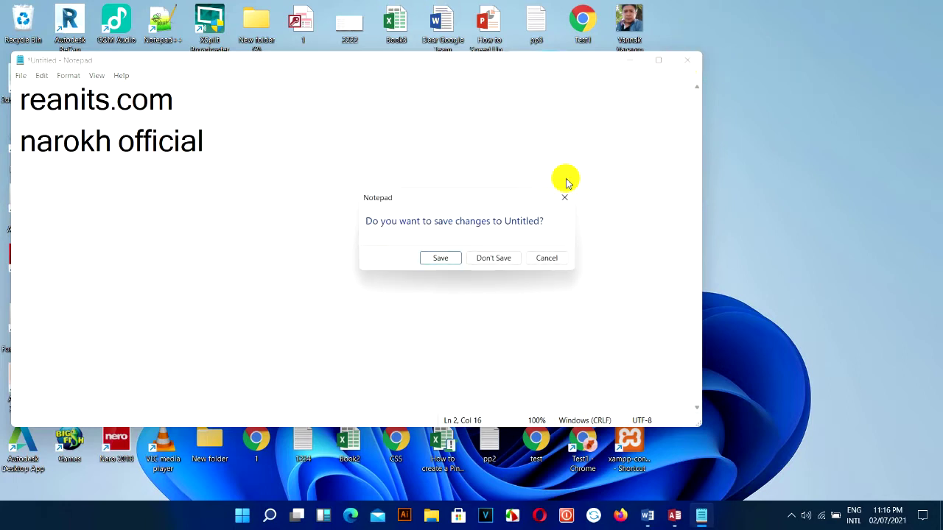
pyautogui.click(493, 258)
# - Test the Student Information form in Form view with sample ID and Name entries, then return to Design view
pyautogui.click(688, 517)
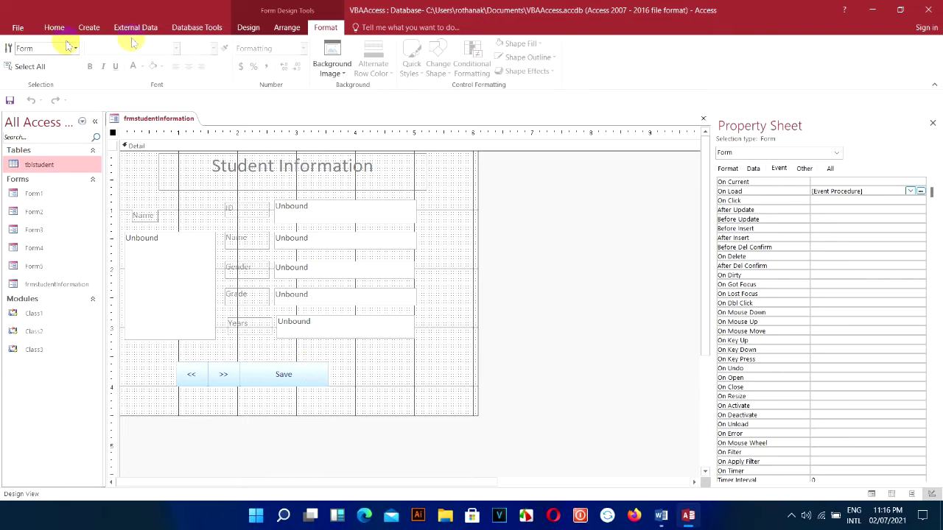
pyautogui.click(246, 28)
pyautogui.click(13, 55)
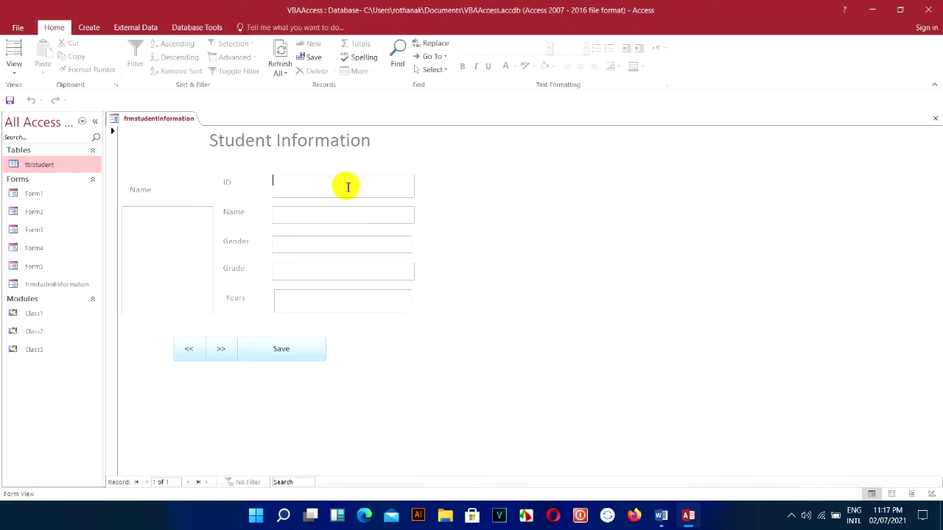
pyautogui.write('fff')
pyautogui.click(332, 218)
pyautogui.write('ff')
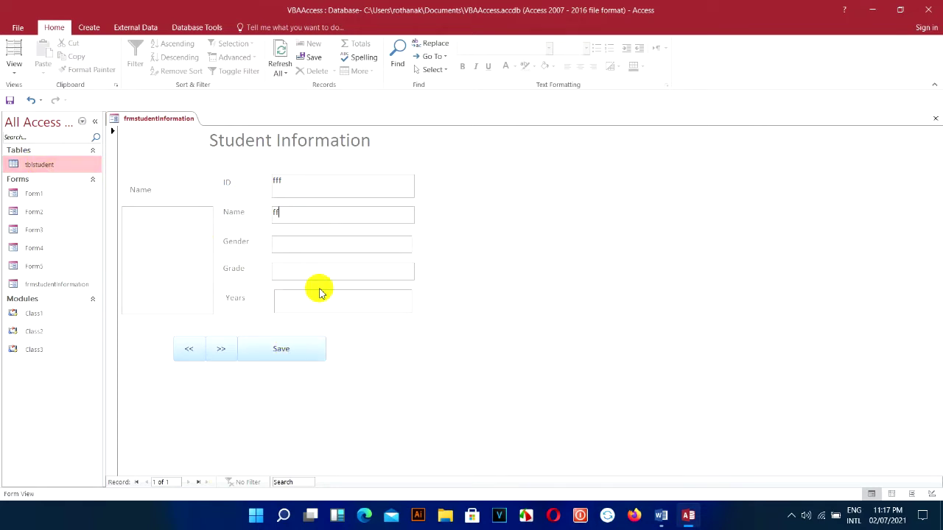
pyautogui.click(10, 67)
pyautogui.click(44, 168)
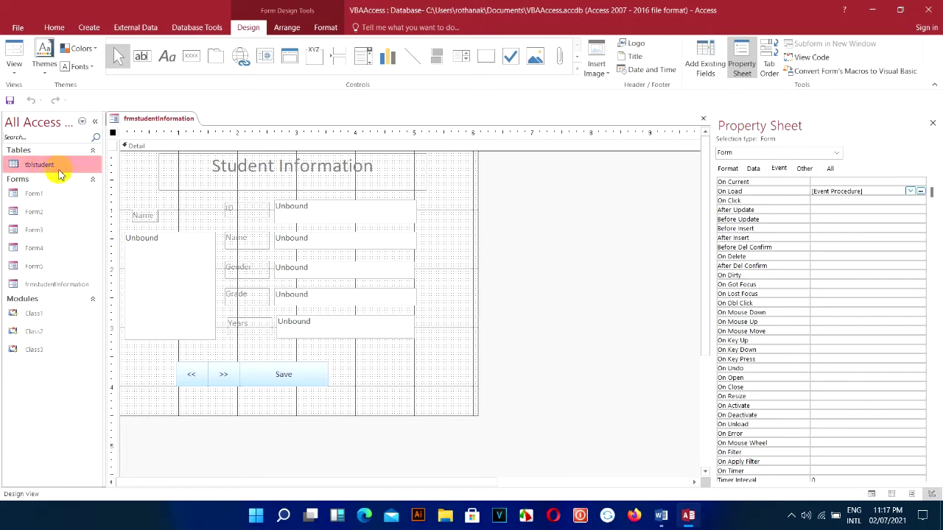
# - Set the listStudentName list box's Row Source Type to Value List, then select the form's event properties
pyautogui.click(166, 302)
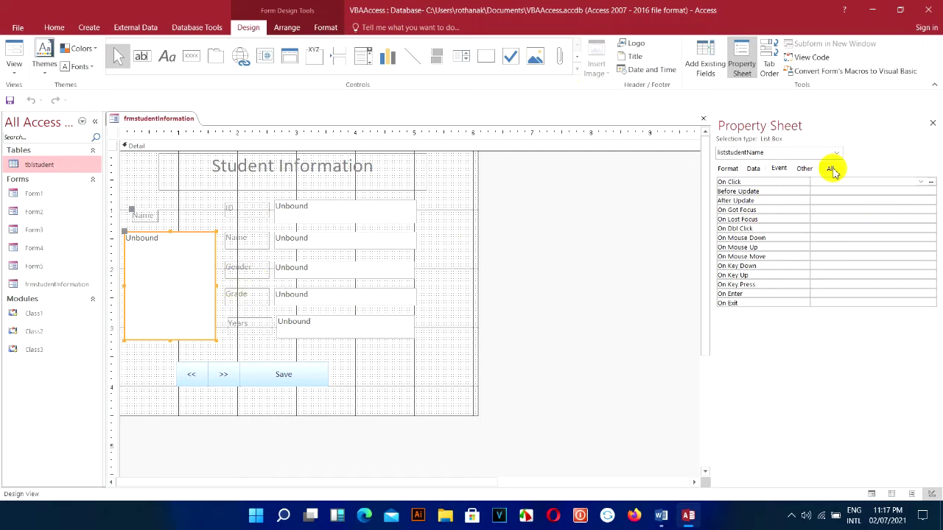
pyautogui.click(831, 170)
pyautogui.doubleClick(870, 181)
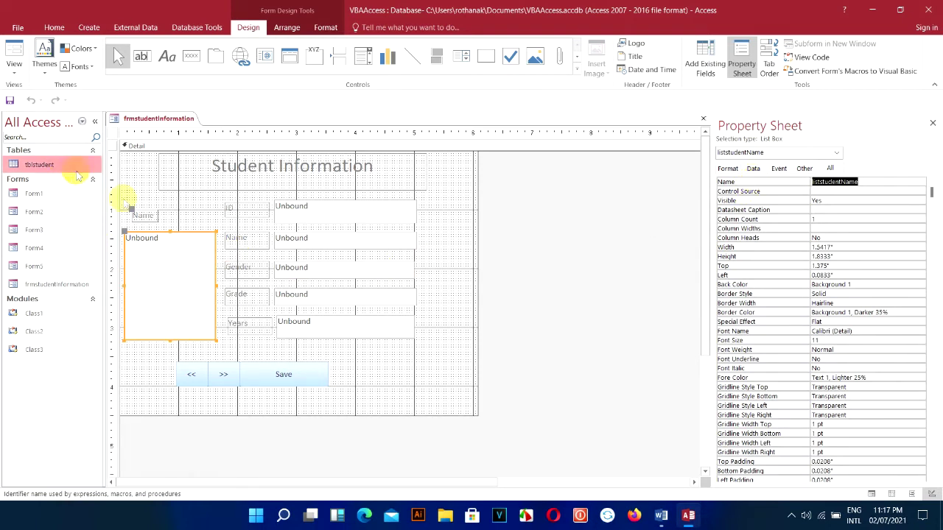
pyautogui.click(754, 169)
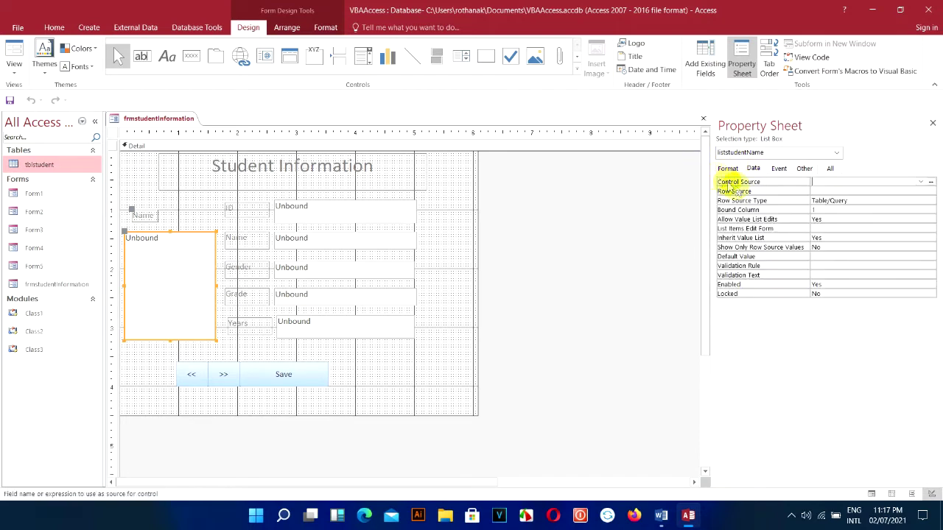
pyautogui.click(726, 201)
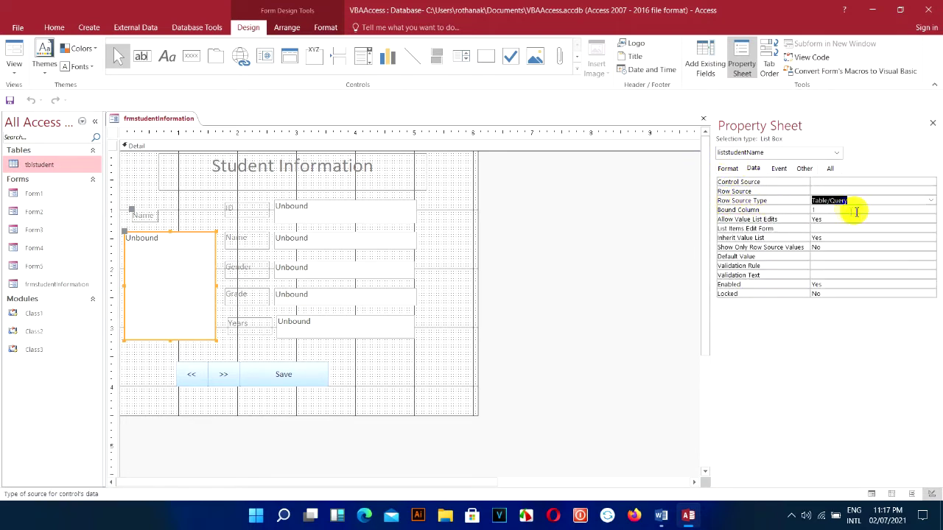
pyautogui.click(930, 201)
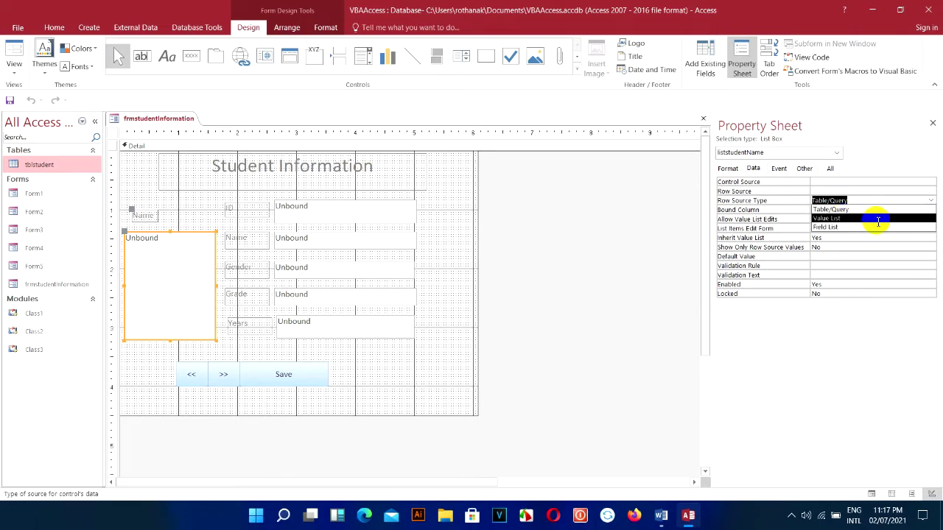
pyautogui.click(877, 218)
pyautogui.click(930, 201)
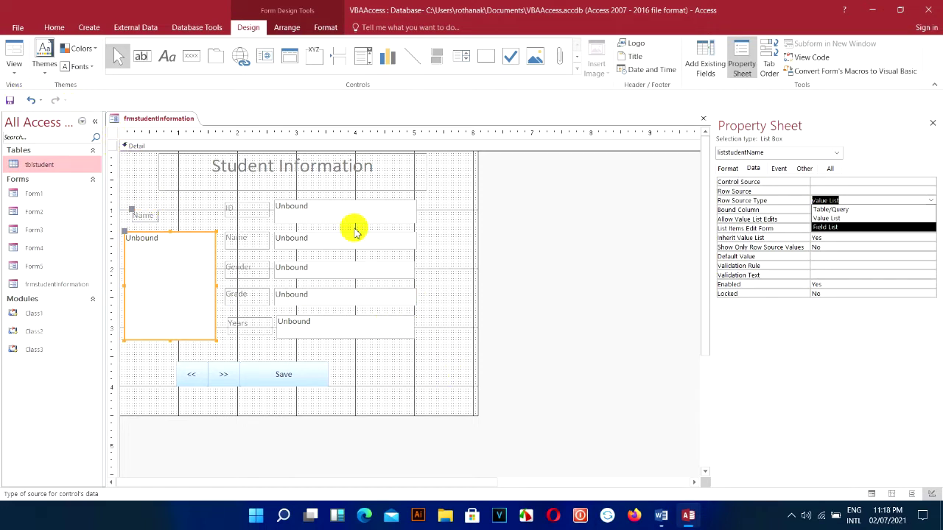
pyautogui.click(826, 219)
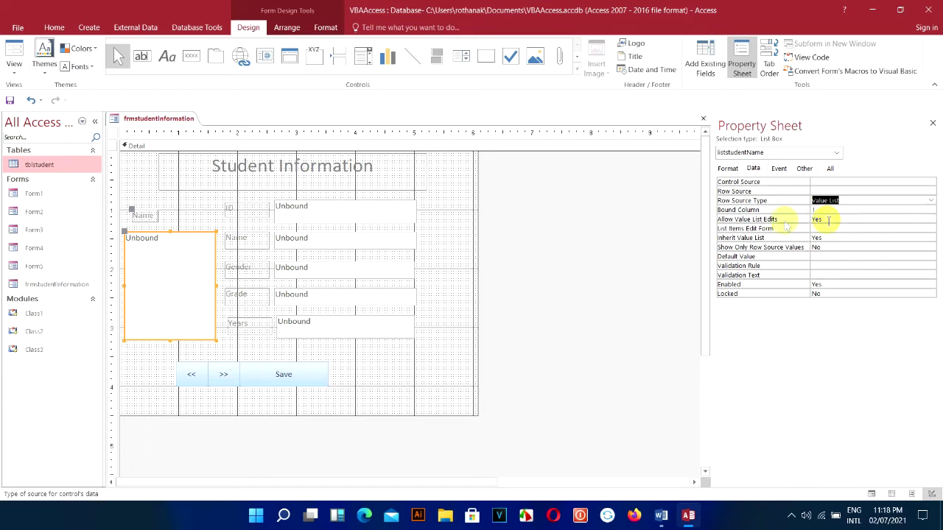
pyautogui.click(113, 133)
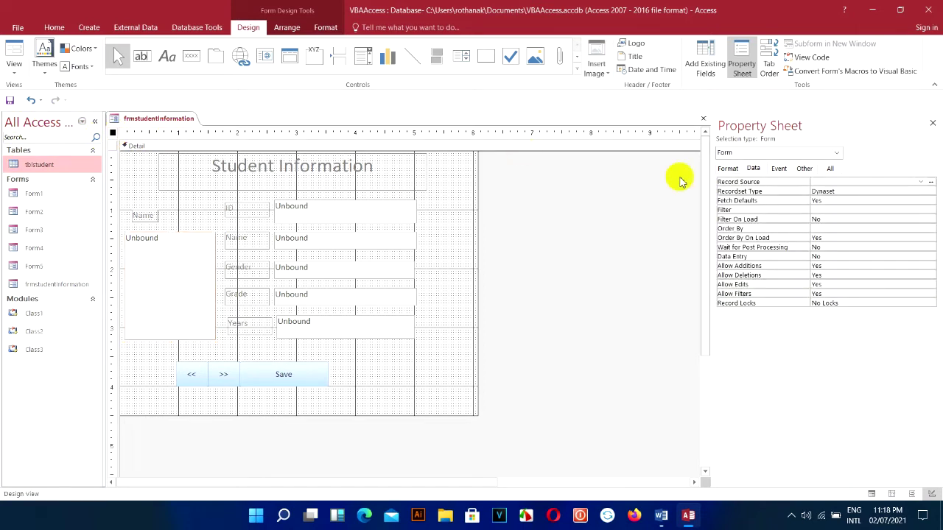
pyautogui.click(778, 169)
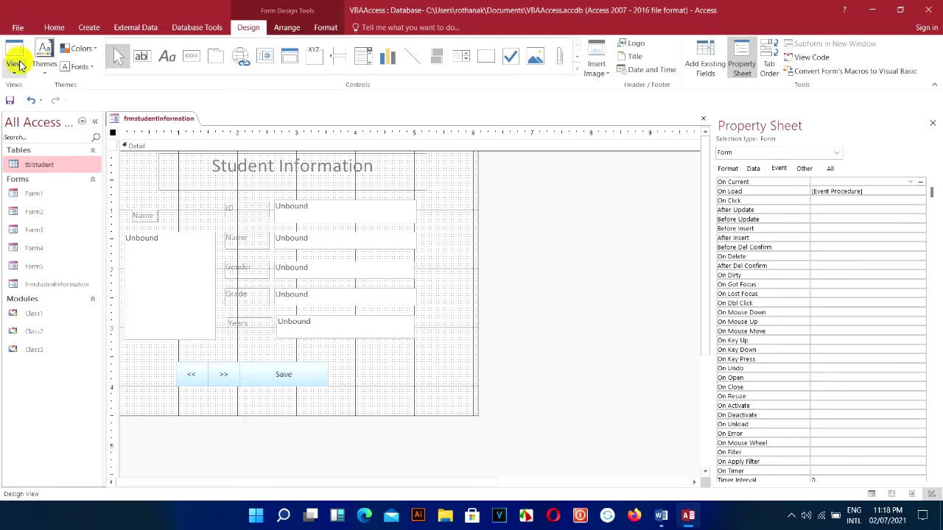
# - Open tblstudent to check its records, then launch the form's On Load event procedure in VBA
pyautogui.click(48, 170)
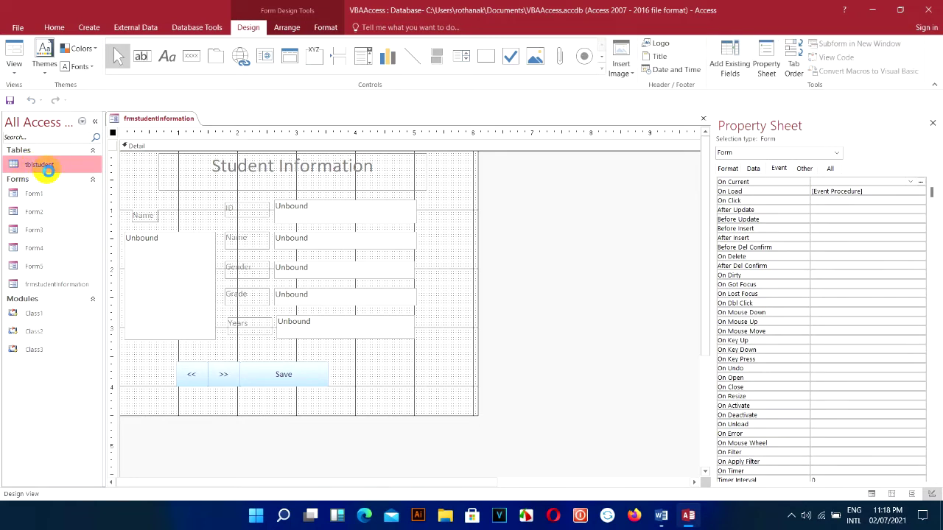
pyautogui.click(47, 169)
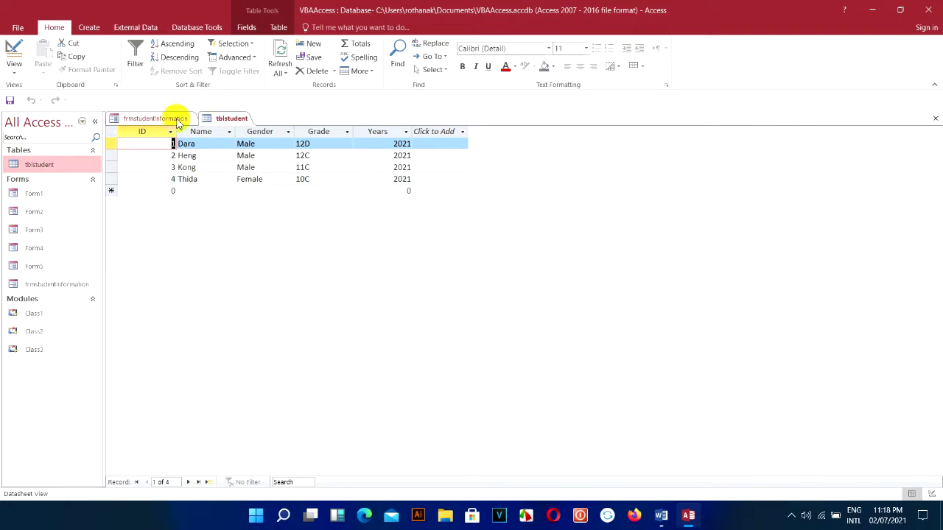
pyautogui.click(159, 119)
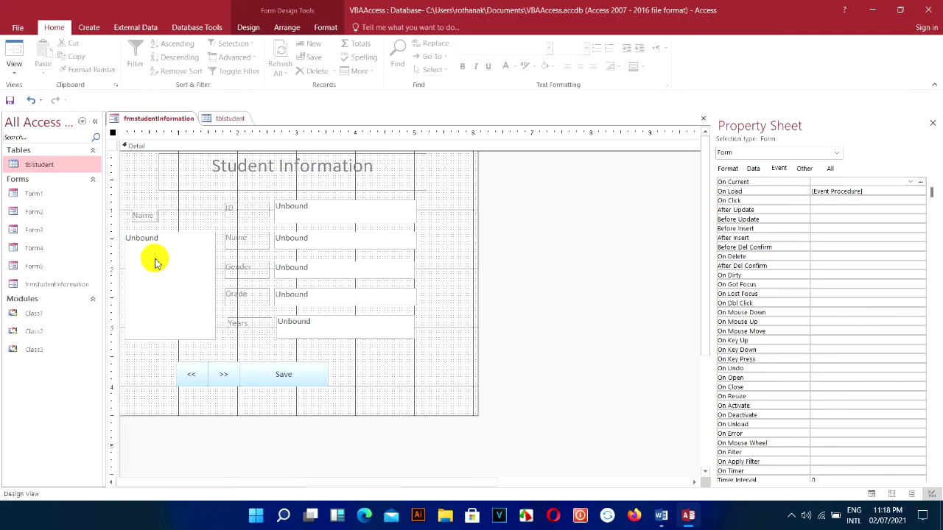
pyautogui.click(9, 51)
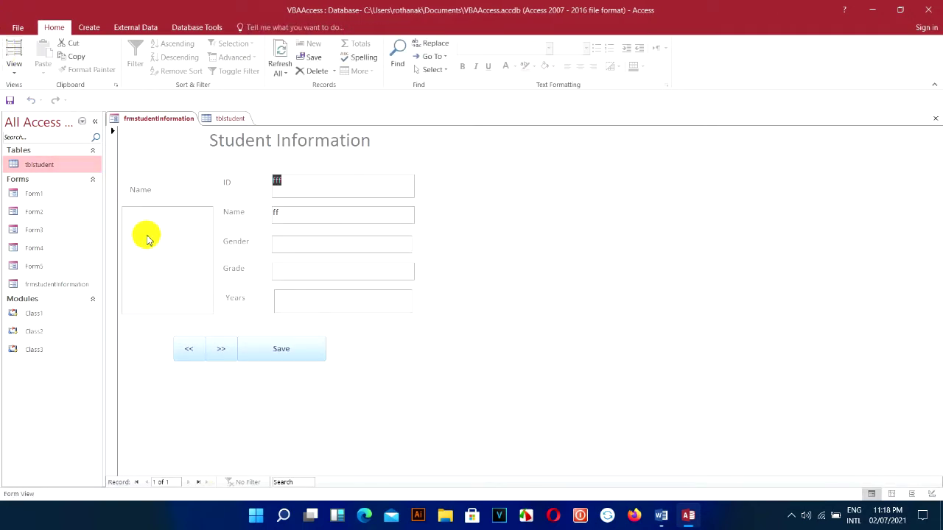
pyautogui.click(14, 70)
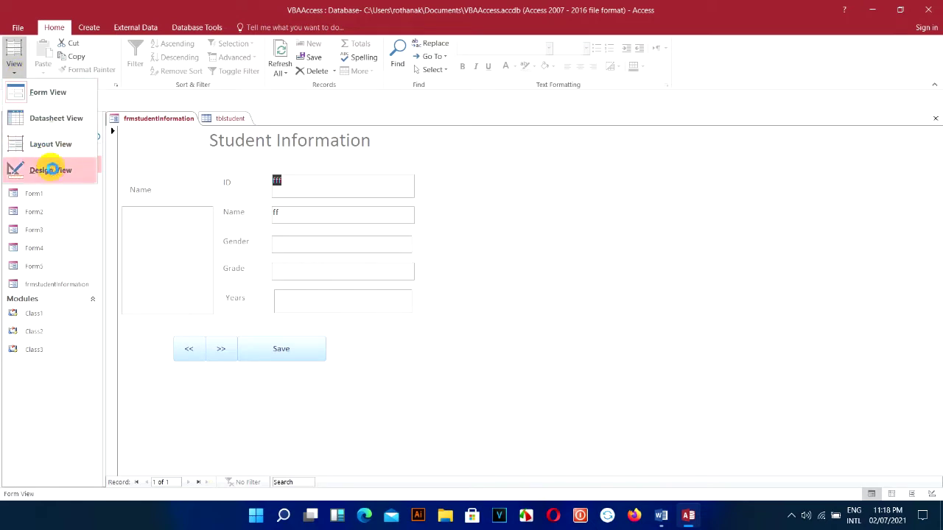
pyautogui.click(44, 169)
pyautogui.click(745, 192)
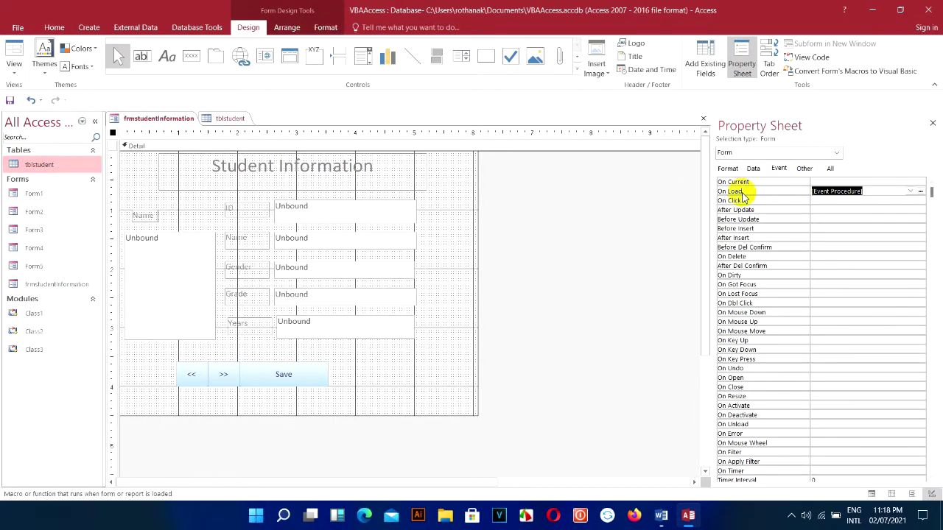
pyautogui.click(920, 192)
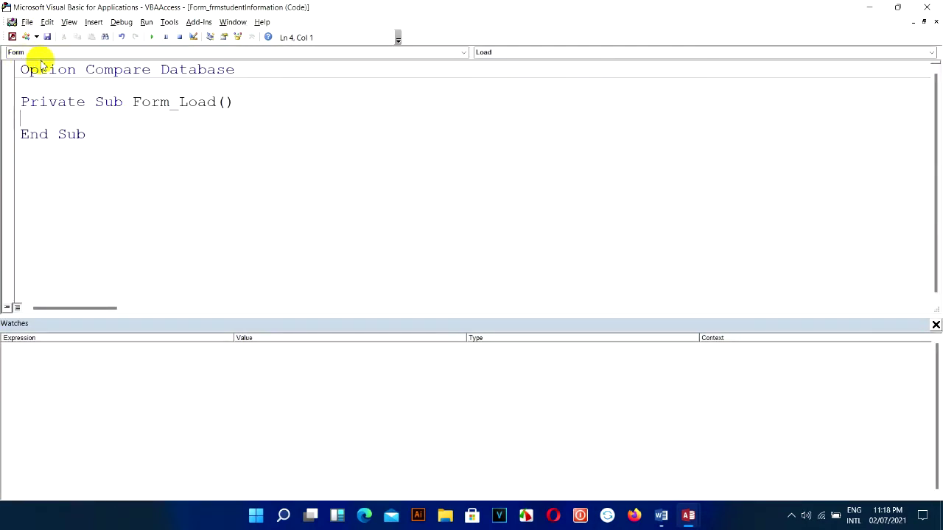
# - Add Option Explicit and 'Dim db As Database' below Option Compare Database, then close the code window
pyautogui.click(5, 7)
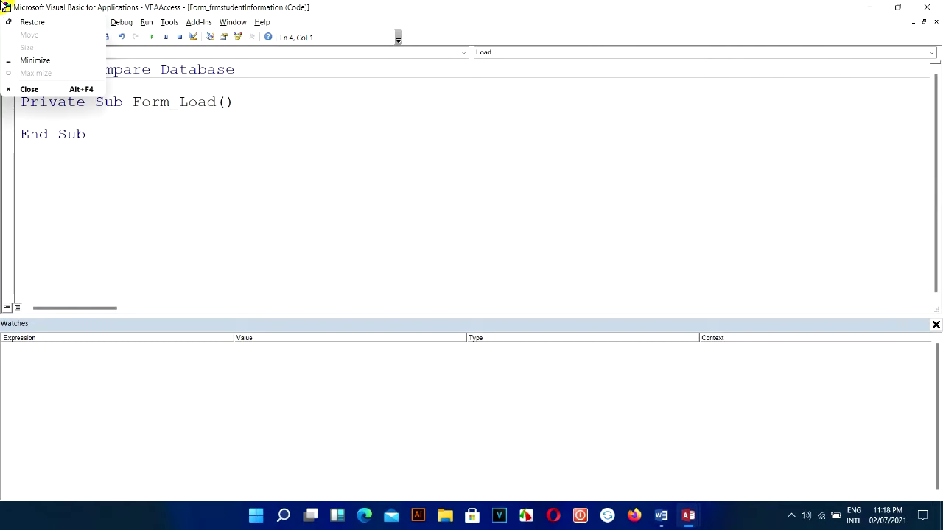
pyautogui.click(72, 107)
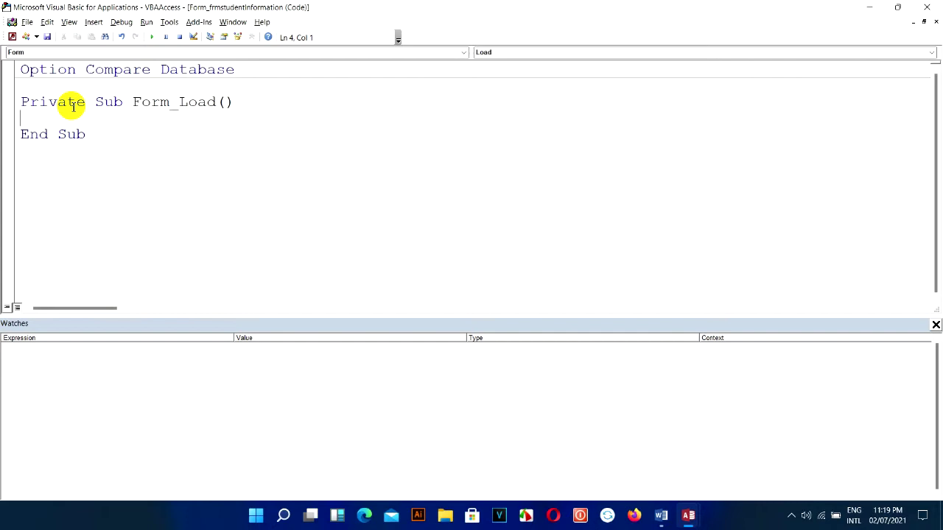
pyautogui.press('Up')
pyautogui.press('End')
pyautogui.press('Return')
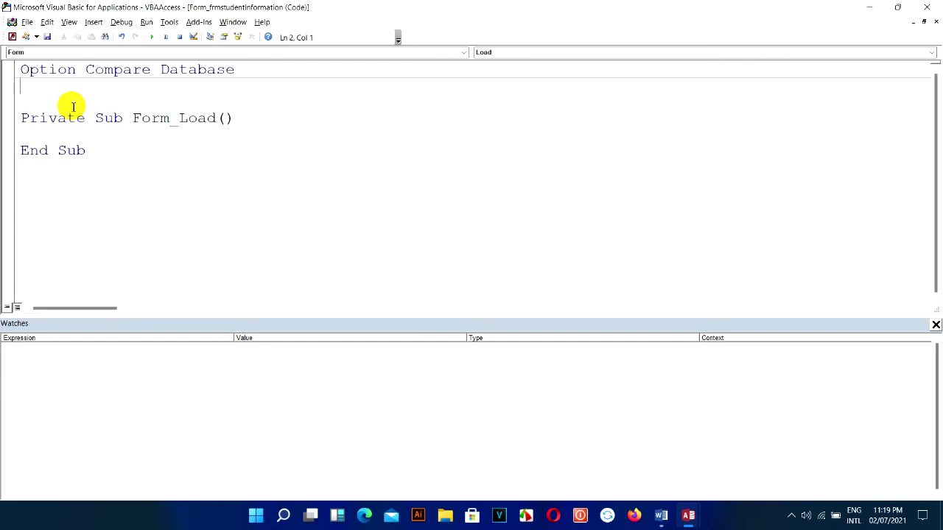
pyautogui.write('optio')
pyautogui.write('explicit')
pyautogui.press('Return')
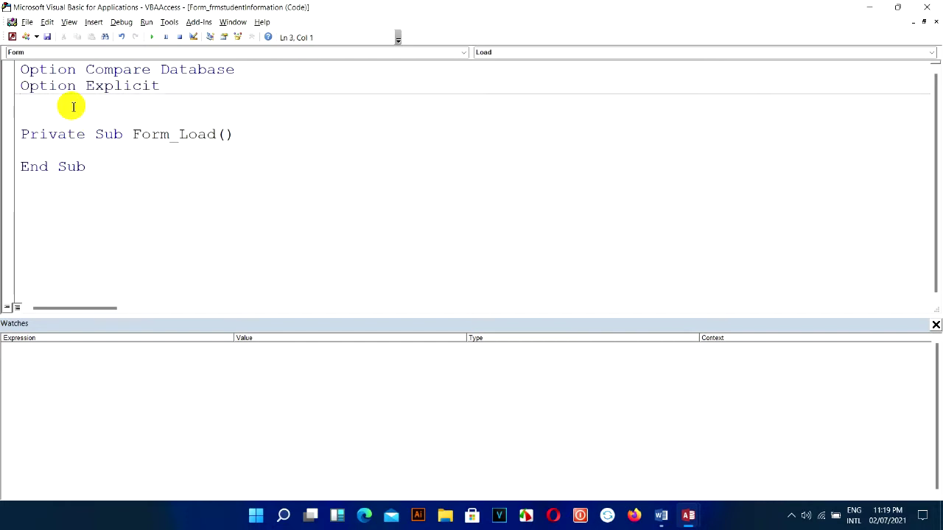
pyautogui.write('dim')
pyautogui.write('db a')
pyautogui.write('s')
pyautogui.write(' dat')
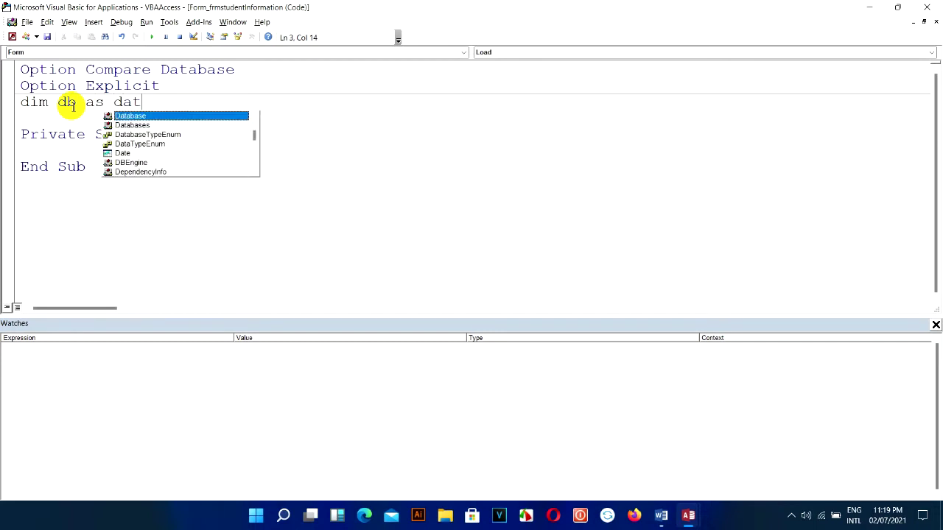
pyautogui.press('Return')
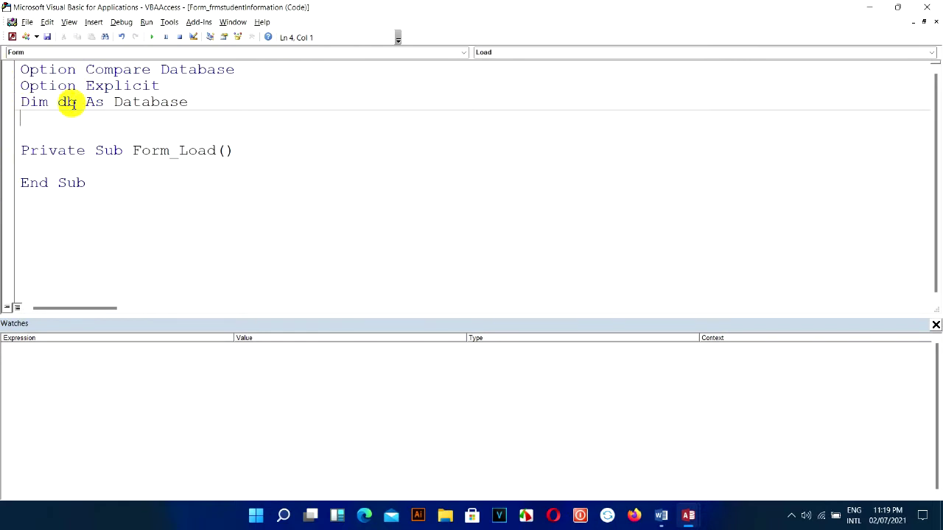
pyautogui.moveTo(79, 102); pyautogui.dragTo(63, 102)
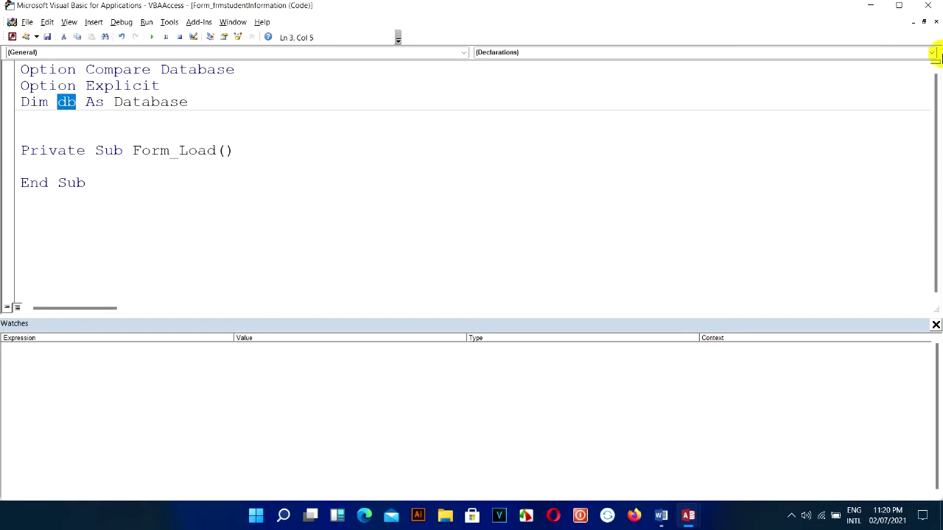
pyautogui.click(935, 22)
# - Leave the VBA editor, select the whole form, and reopen the On Load event code via its builder
pyautogui.click(928, 7)
pyautogui.click(286, 375)
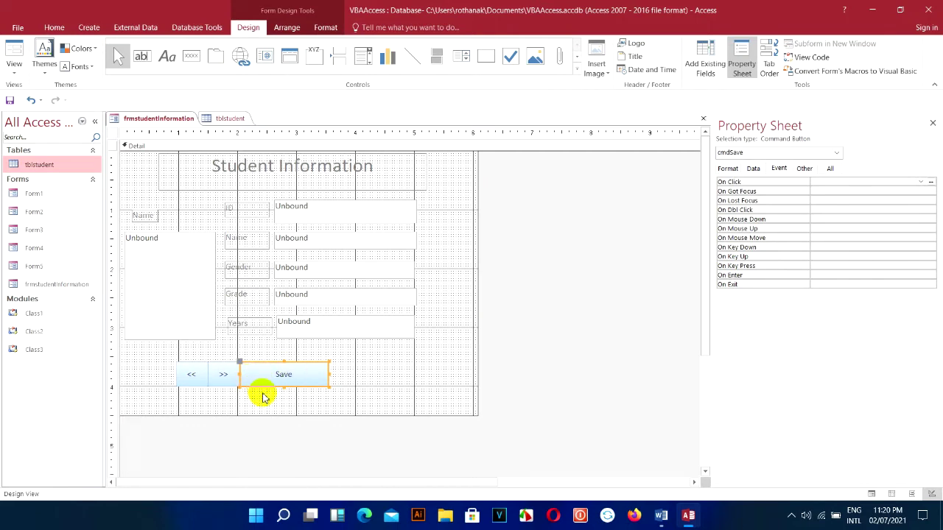
pyautogui.click(225, 378)
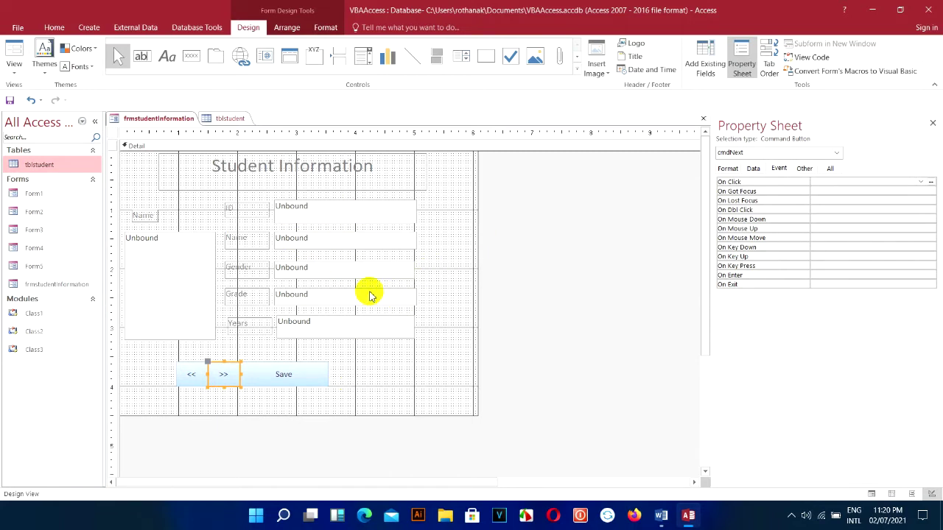
pyautogui.click(113, 133)
pyautogui.click(906, 190)
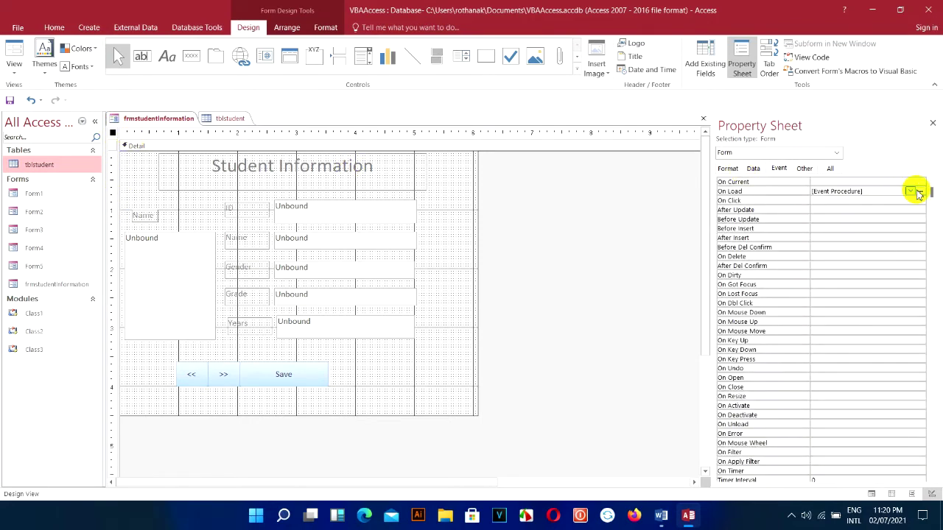
pyautogui.click(922, 192)
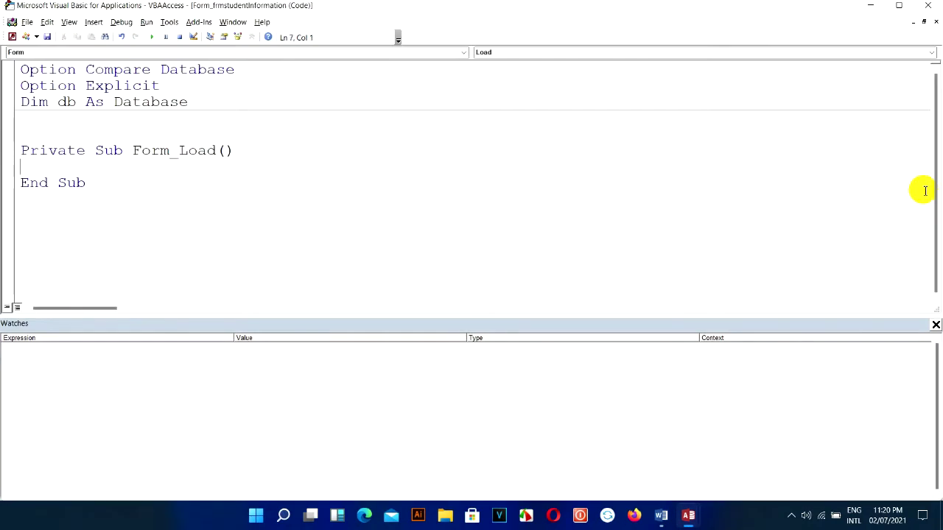
# - Move the 'Dim db As Database' line into Form_Load and then back to the module declarations
pyautogui.moveTo(238, 102); pyautogui.dragTo(21, 103)
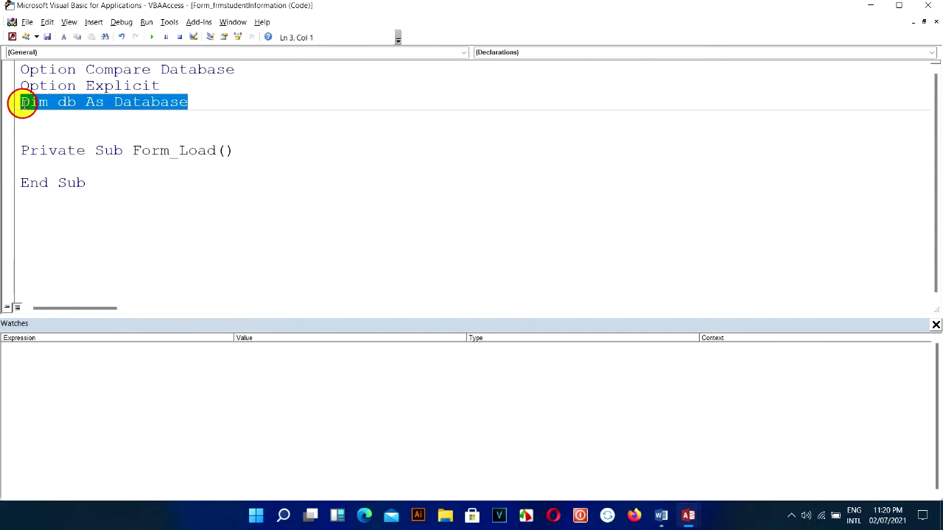
pyautogui.hotkey('ctrl', 'x')
pyautogui.click(56, 172)
pyautogui.hotkey('ctrl', 'v')
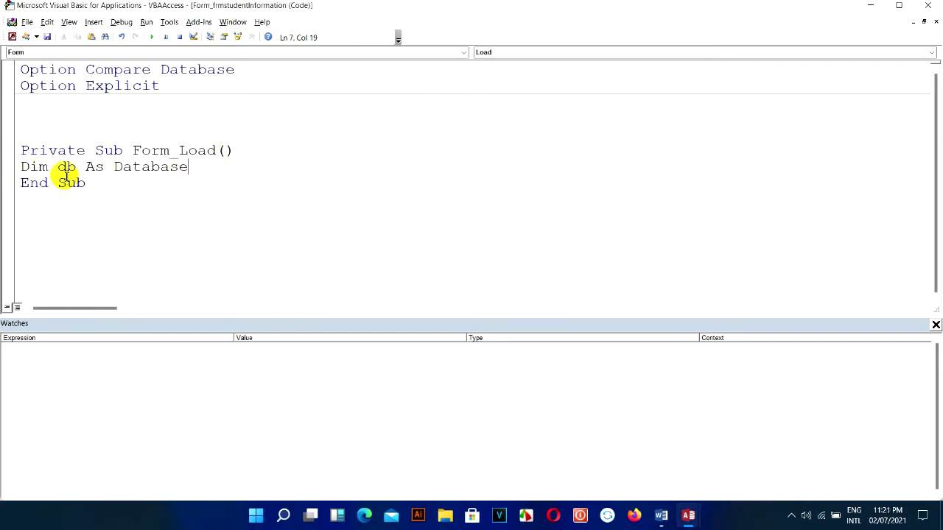
pyautogui.click(135, 153)
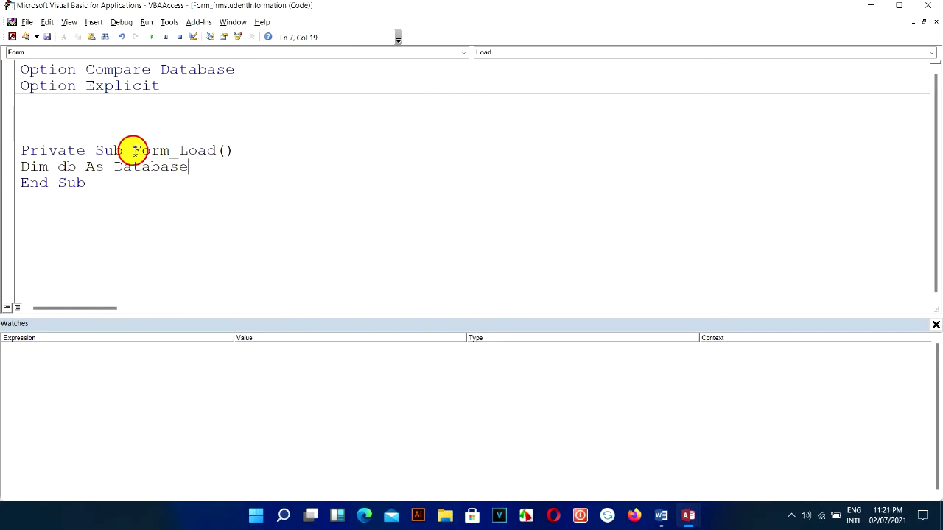
pyautogui.moveTo(135, 153)
pyautogui.mouseDown()
pyautogui.moveTo(217, 147)
pyautogui.moveTo(12, 169)
pyautogui.mouseUp()
pyautogui.press('Delete')
pyautogui.click(39, 106)
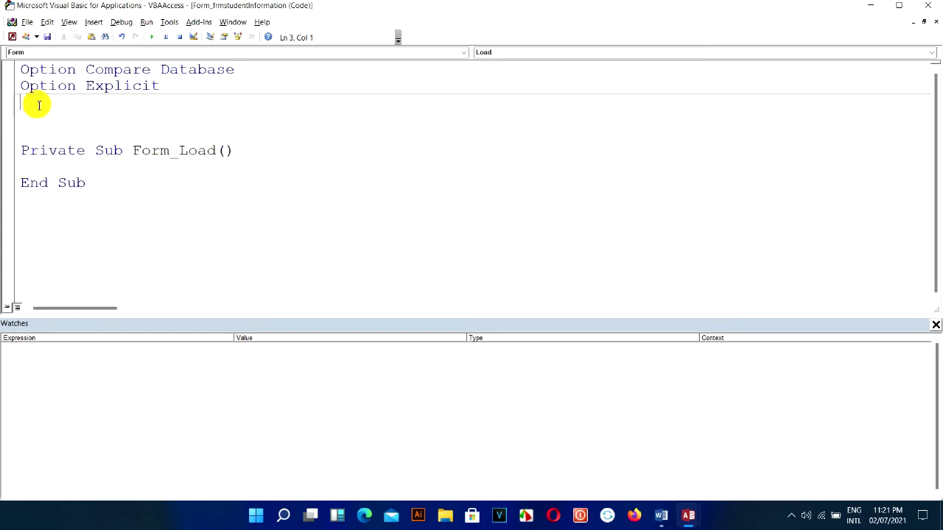
pyautogui.hotkey('ctrl', 'v')
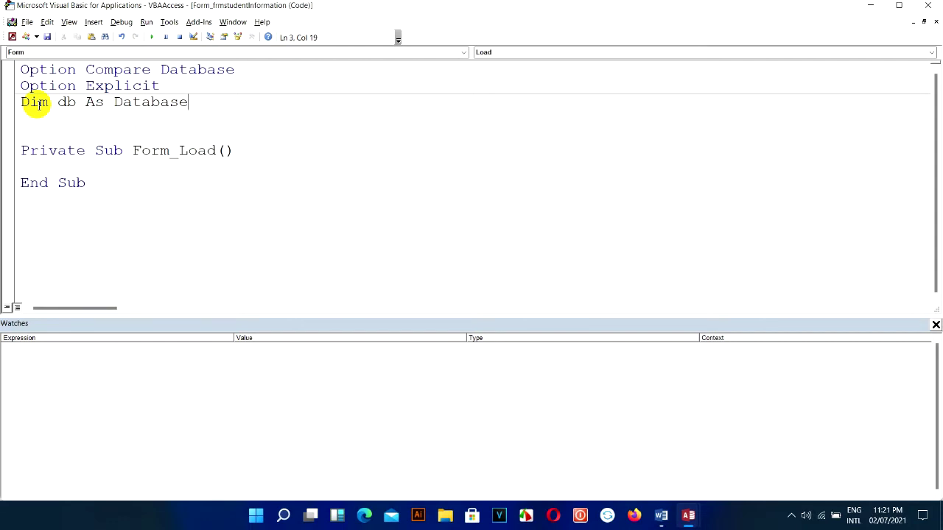
# - Declare 'Dim rs As Recordset' below the db line and close the VBA editor
pyautogui.click(27, 118)
pyautogui.write('dim')
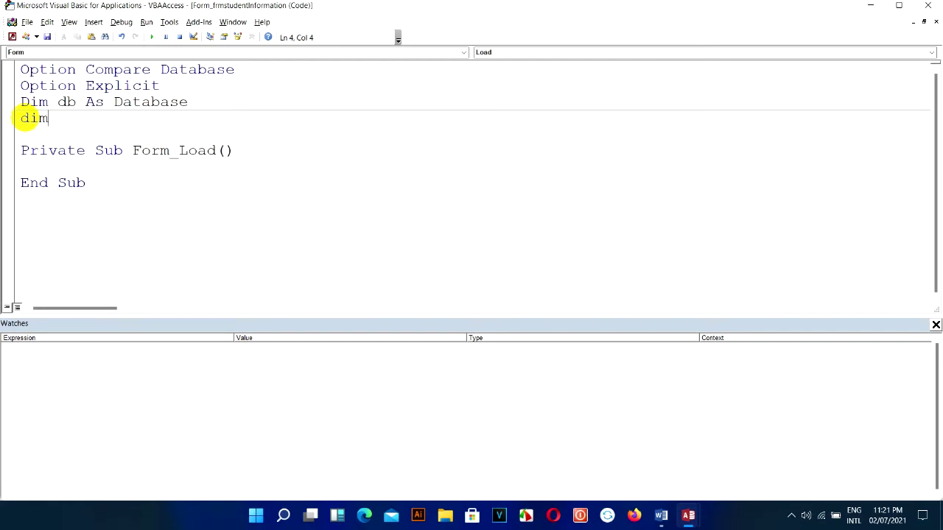
pyautogui.write(' rsas recordset')
pyautogui.press('Down')
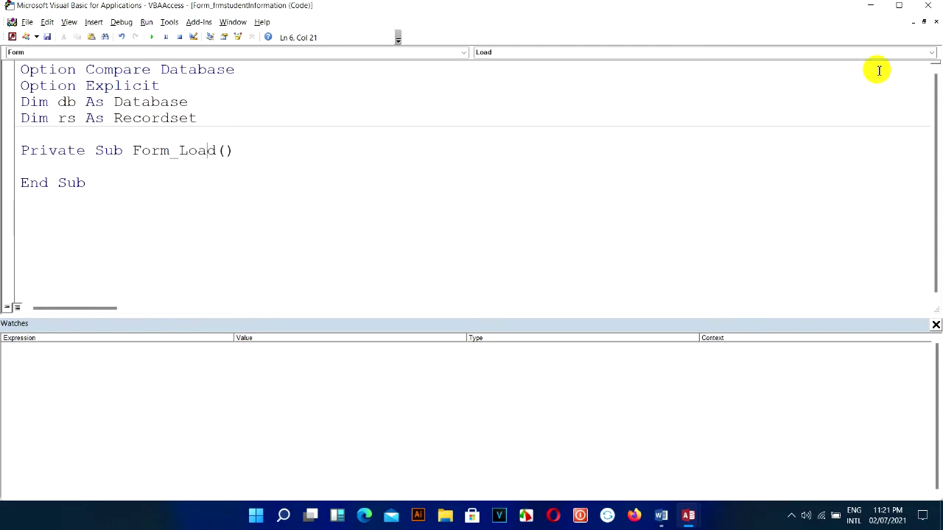
pyautogui.click(936, 21)
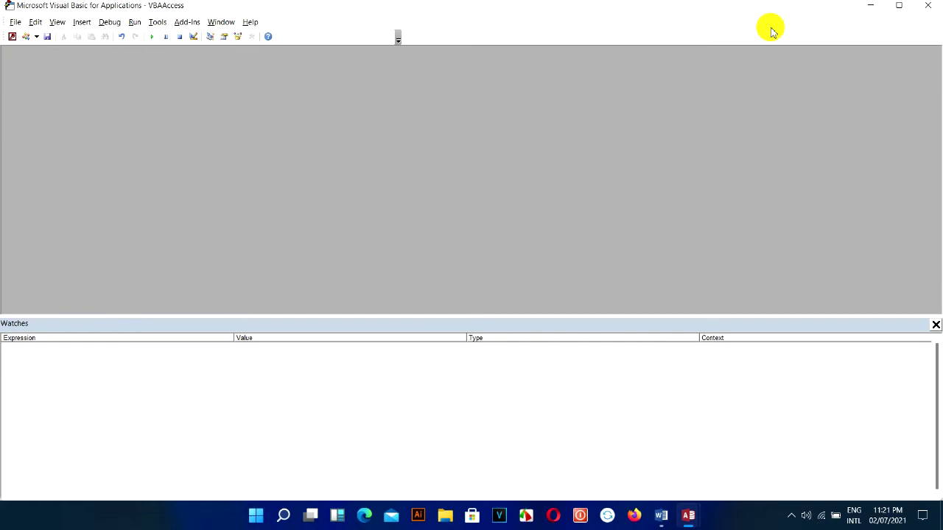
pyautogui.click(928, 6)
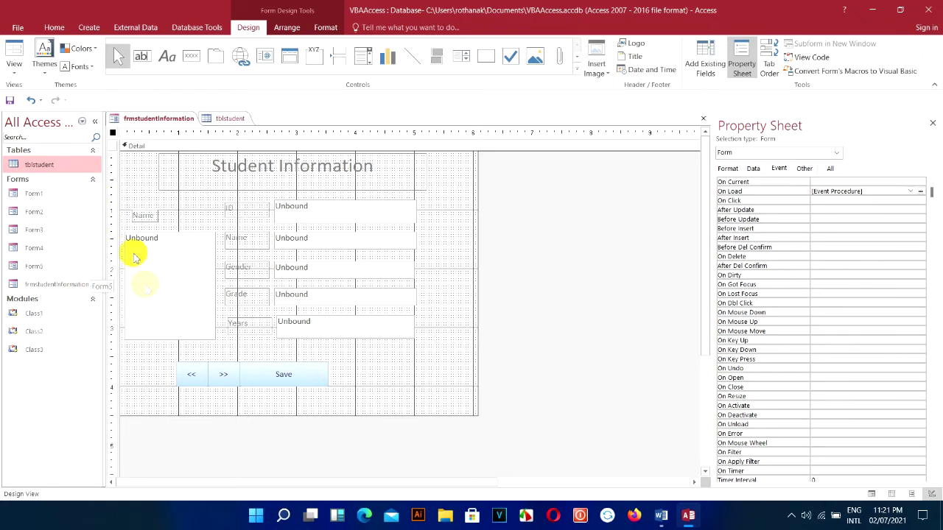
# - Open tblstudent and step through its four student records, then reopen the form's On Load code
pyautogui.doubleClick(38, 164)
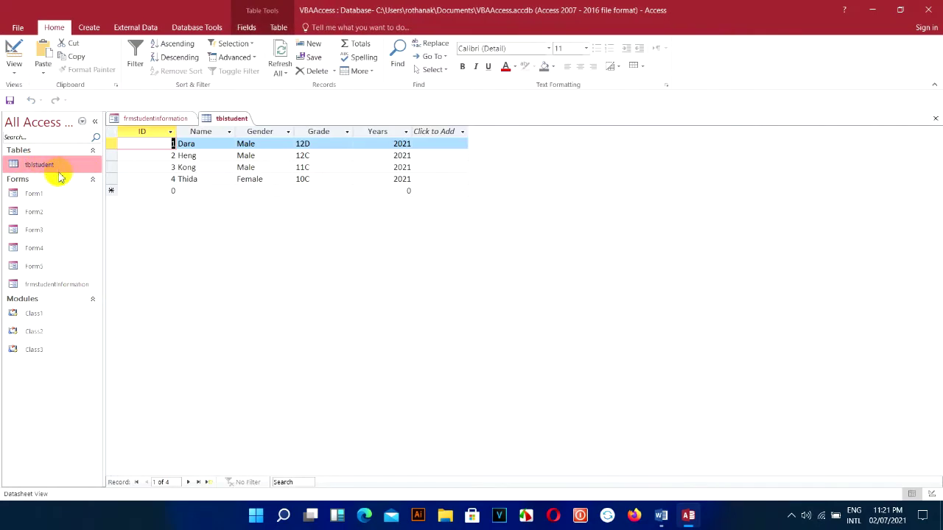
pyautogui.click(112, 143)
pyautogui.click(112, 156)
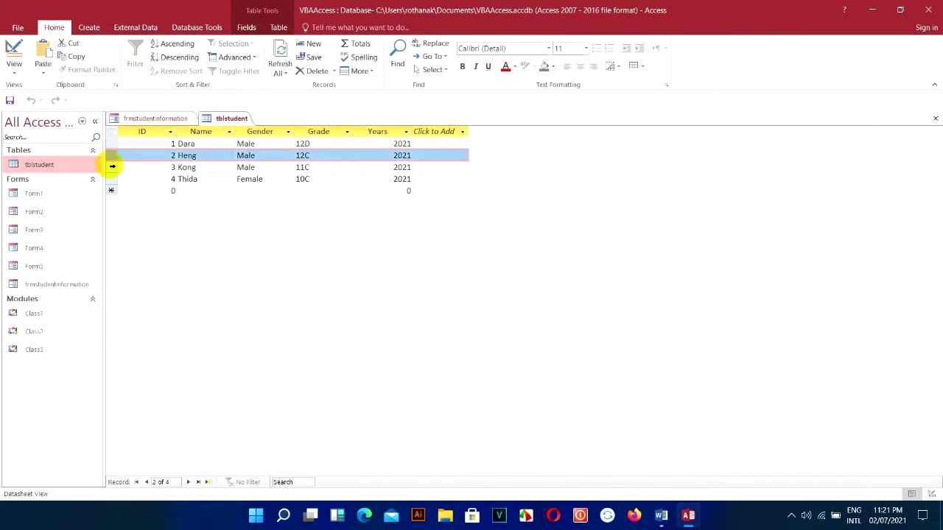
pyautogui.click(112, 167)
pyautogui.click(112, 179)
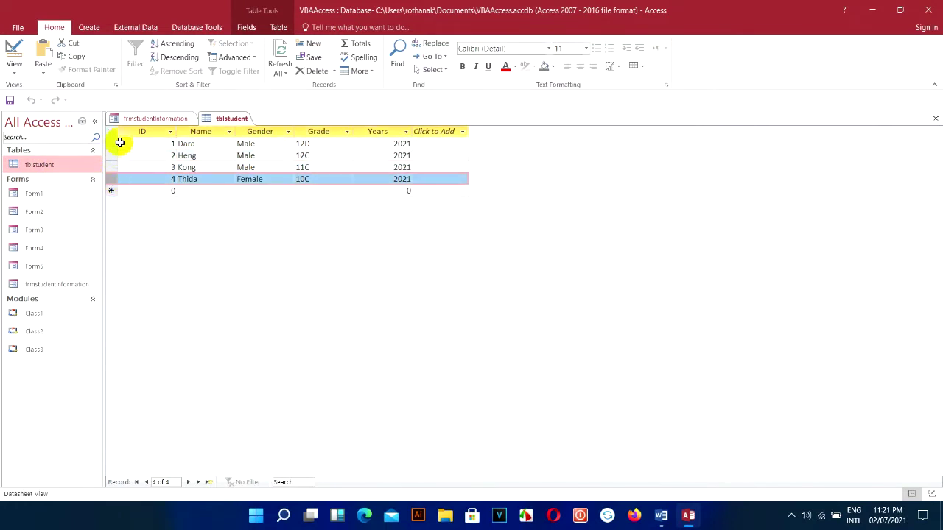
pyautogui.click(112, 144)
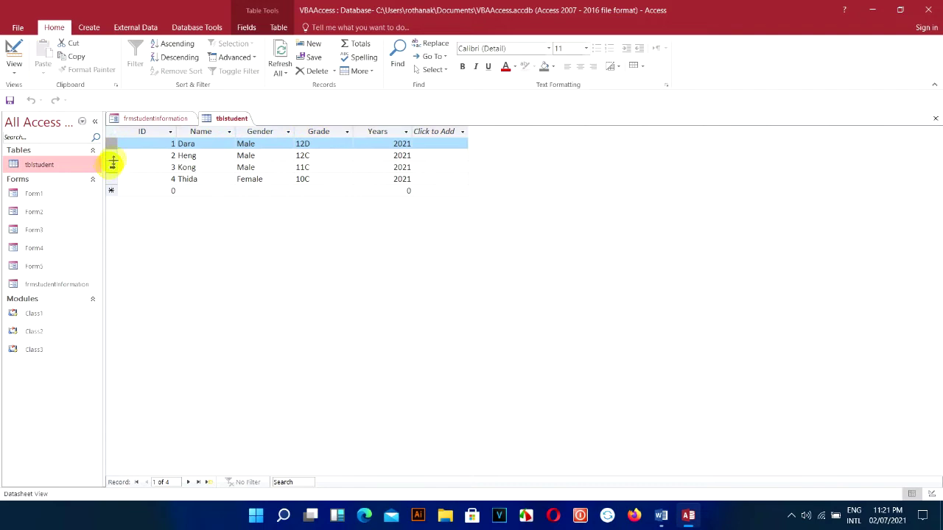
pyautogui.click(112, 156)
pyautogui.click(113, 168)
pyautogui.click(114, 179)
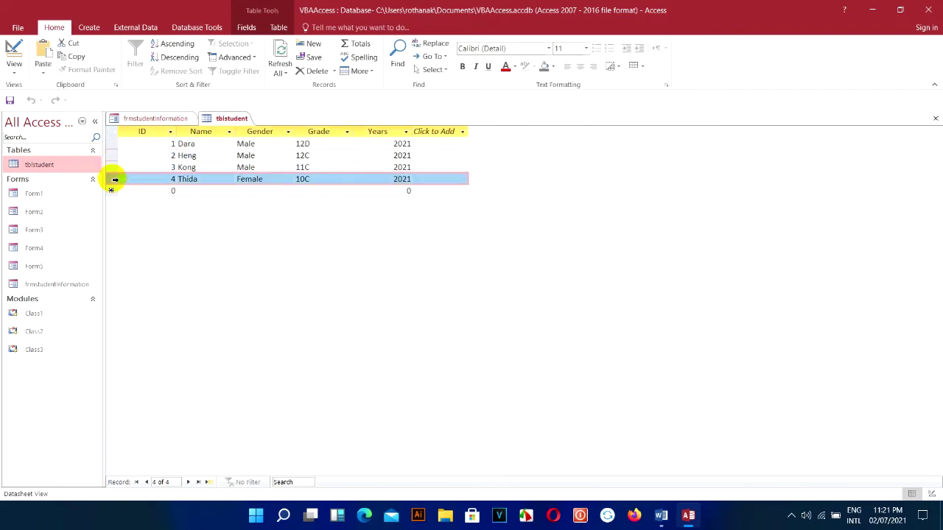
pyautogui.click(137, 119)
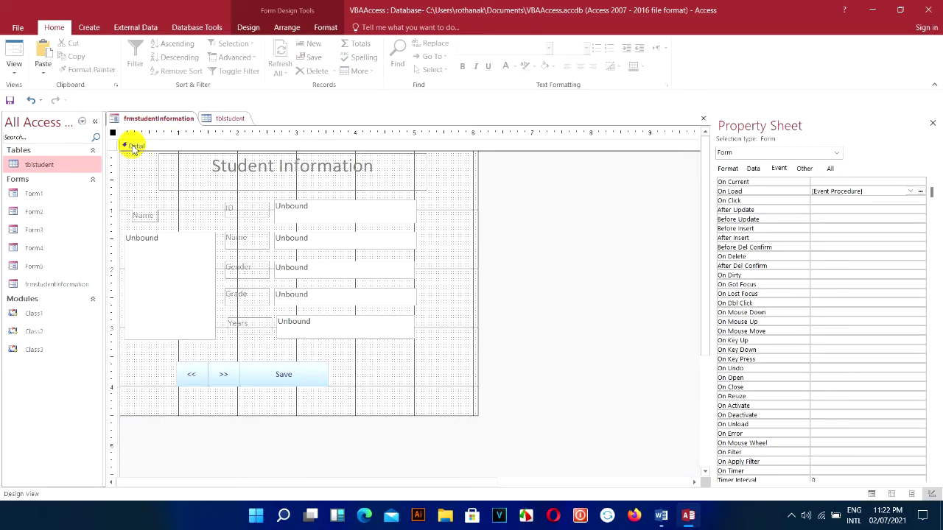
pyautogui.click(920, 190)
# - Write 'Set db = CurrentDb' on the first line inside Form_Load
pyautogui.moveTo(188, 103); pyautogui.dragTo(22, 104)
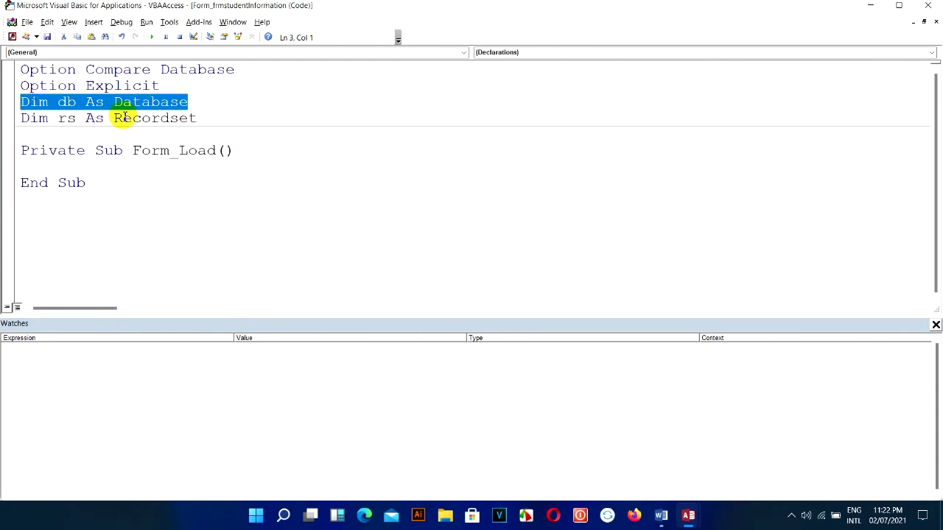
pyautogui.moveTo(196, 118); pyautogui.dragTo(23, 120)
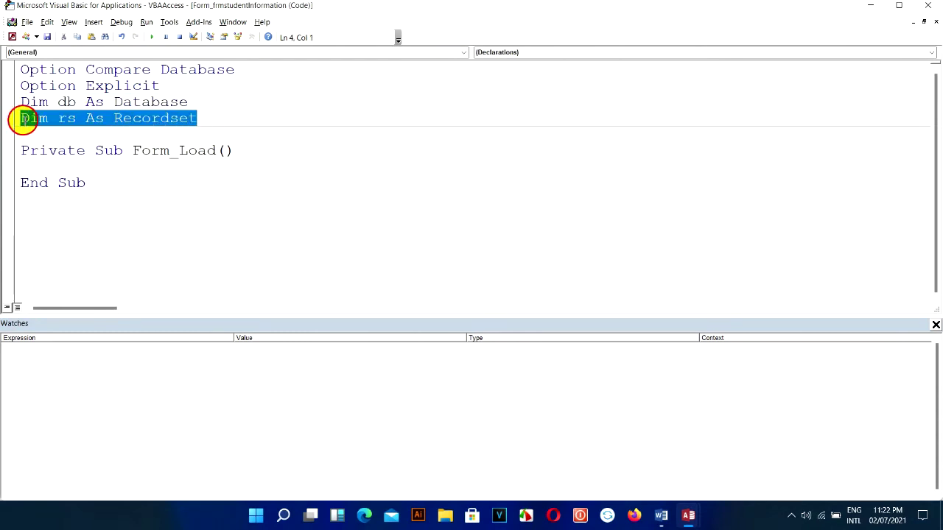
pyautogui.click(36, 167)
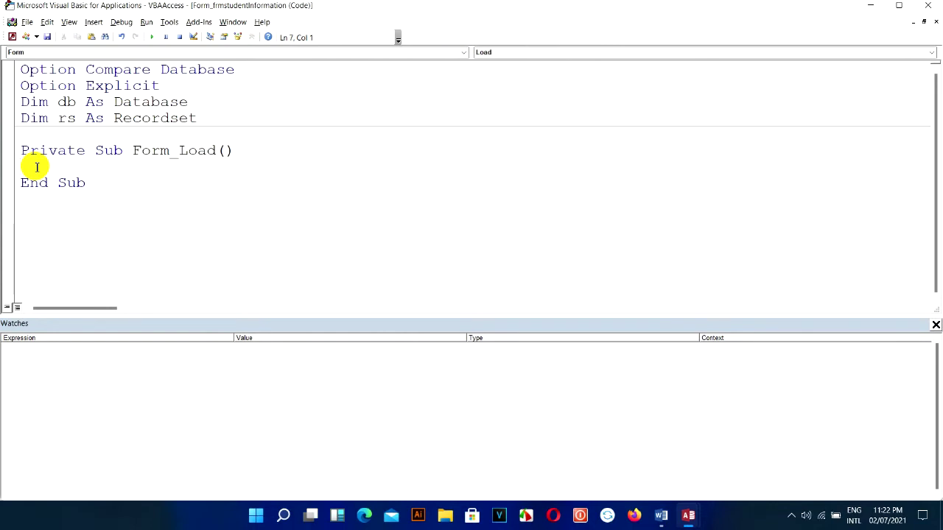
pyautogui.write('set db')
pyautogui.write('=Cur')
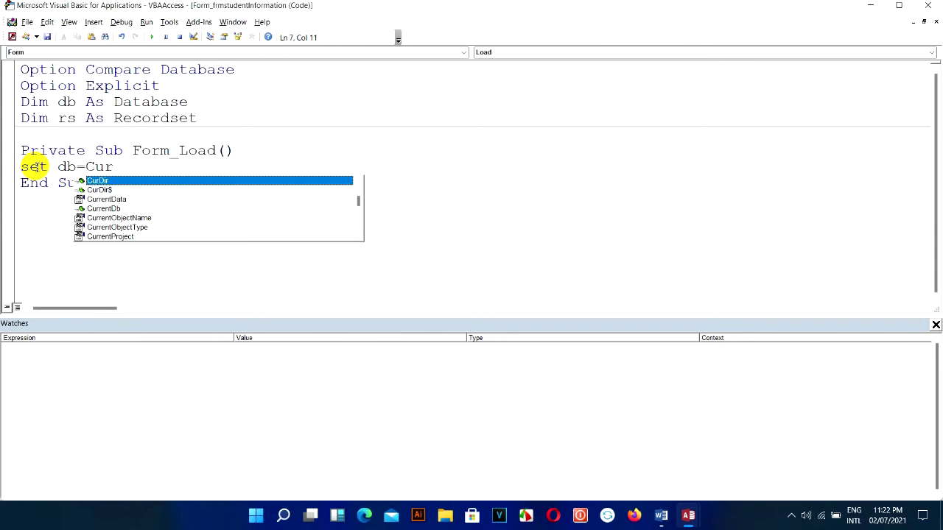
pyautogui.press('Up')
pyautogui.press('Up')
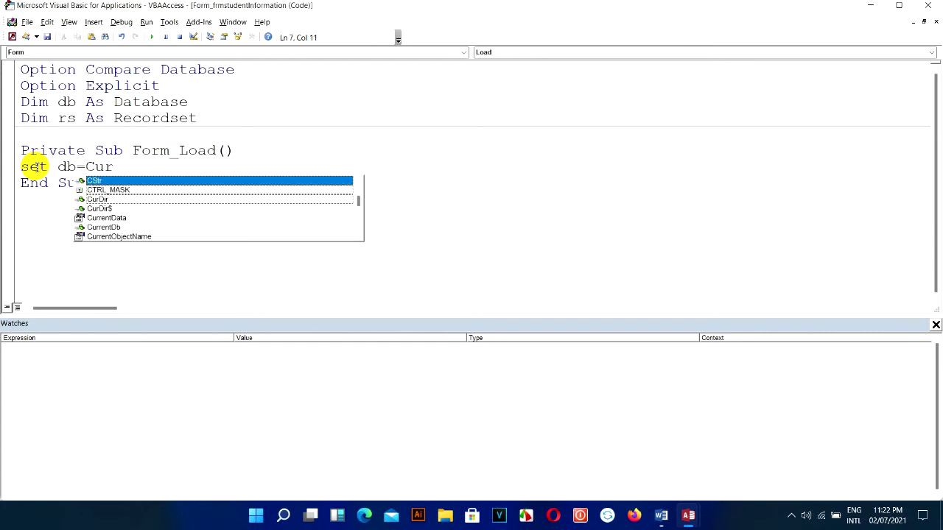
pyautogui.write('r')
pyautogui.press('Down')
pyautogui.press('Down')
pyautogui.press('Up')
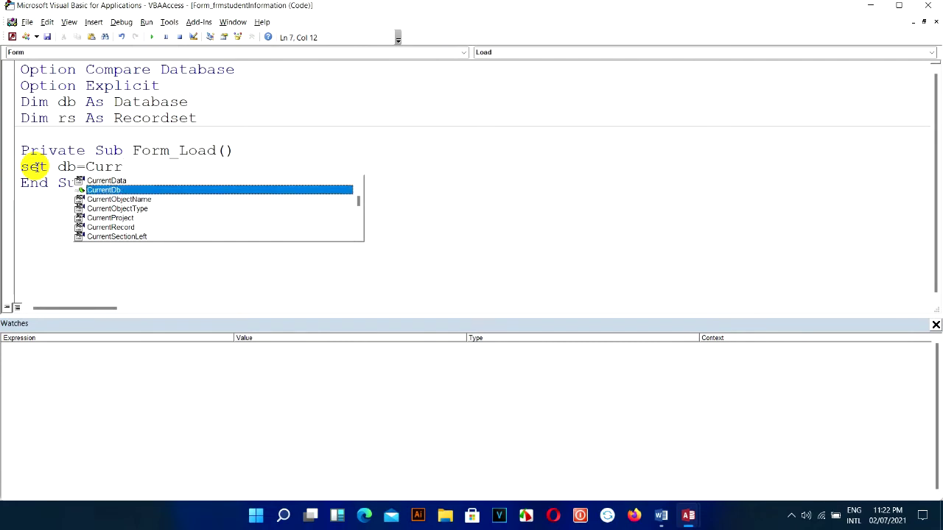
pyautogui.press('Return')
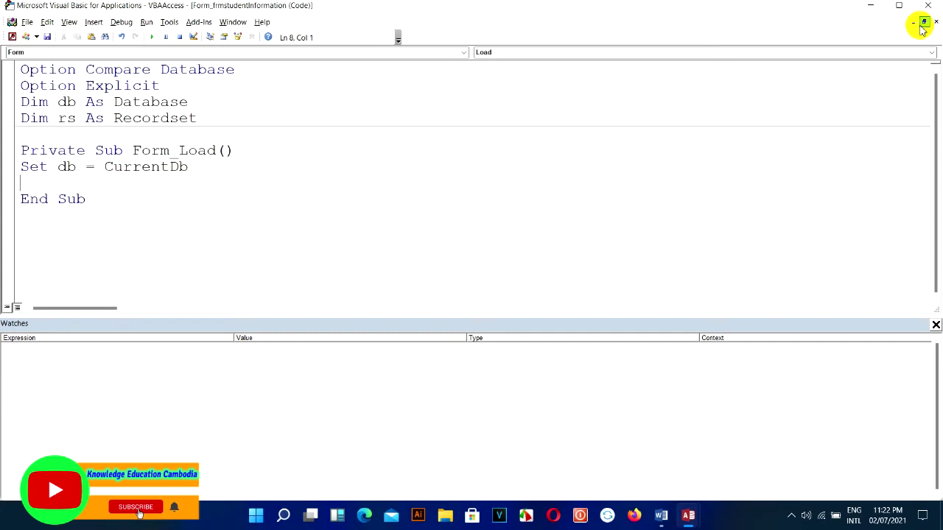
pyautogui.click(923, 20)
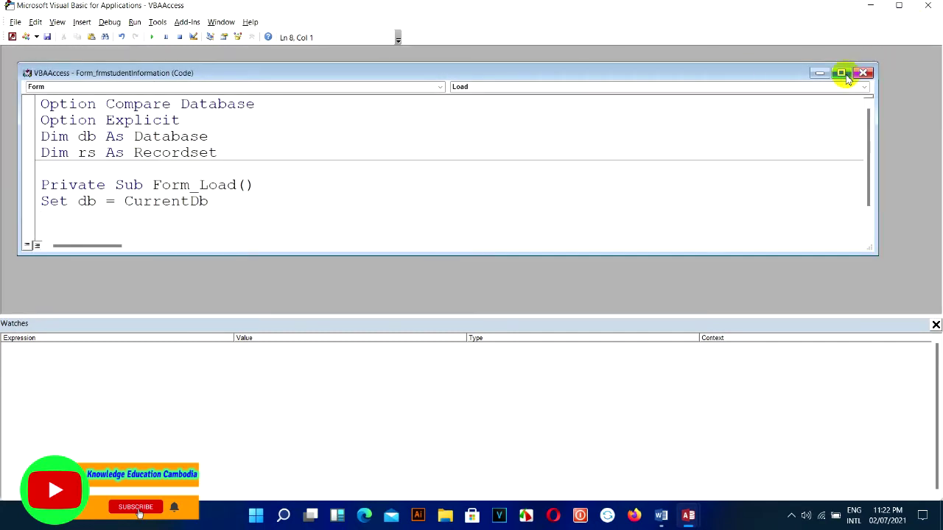
pyautogui.click(841, 72)
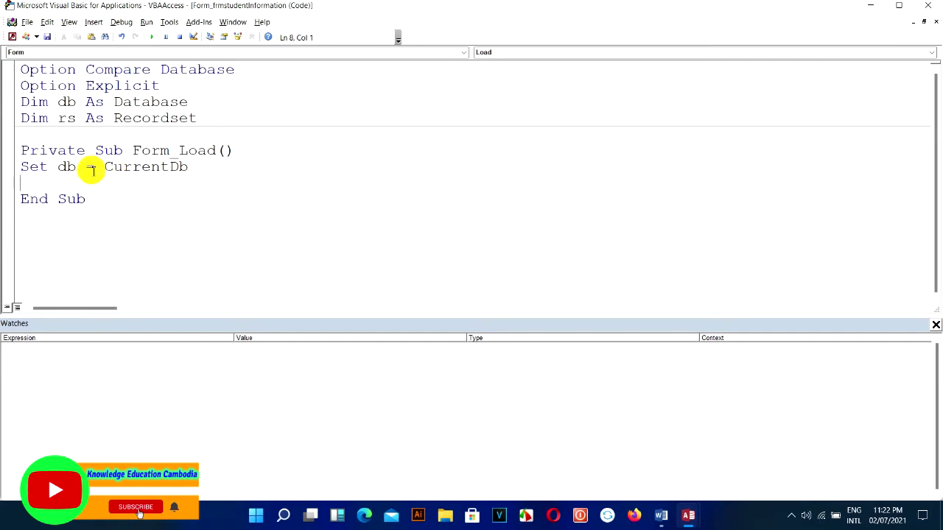
pyautogui.moveTo(106, 167); pyautogui.dragTo(193, 167)
pyautogui.click(209, 167)
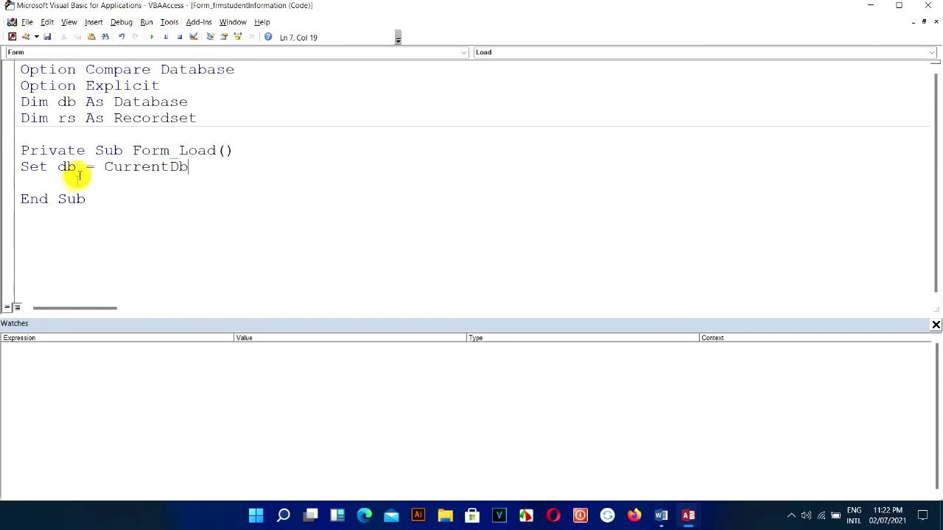
# - Begin the next line as set rs=db.OpenRecordset(" with the arguments still to come
pyautogui.click(32, 183)
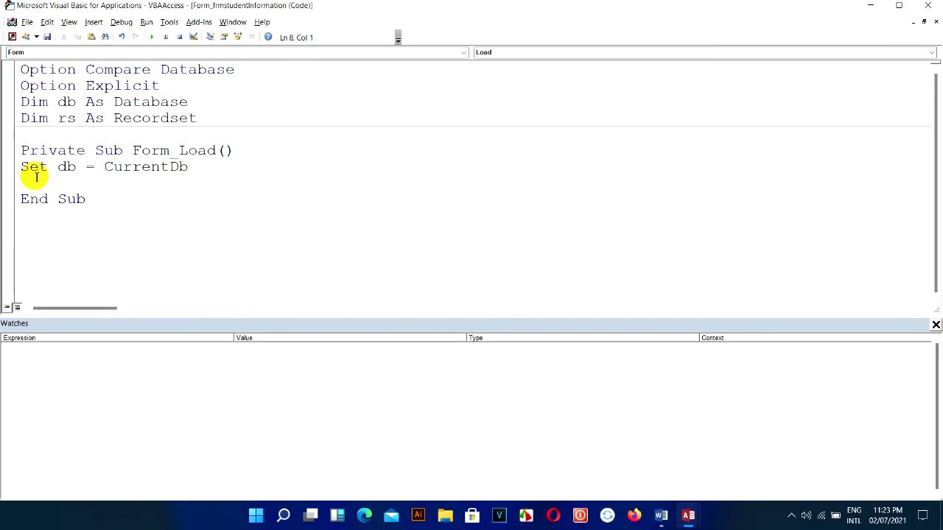
pyautogui.write('set')
pyautogui.write('rs=db')
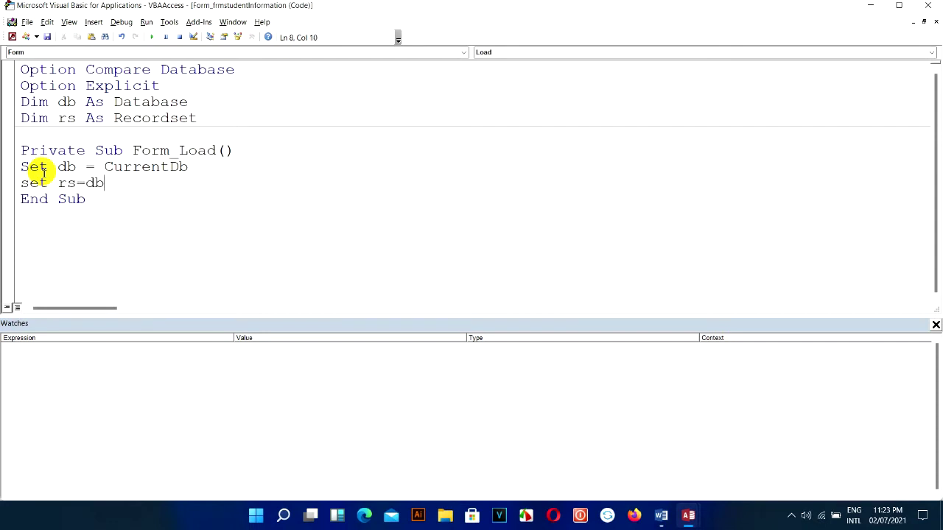
pyautogui.write('.')
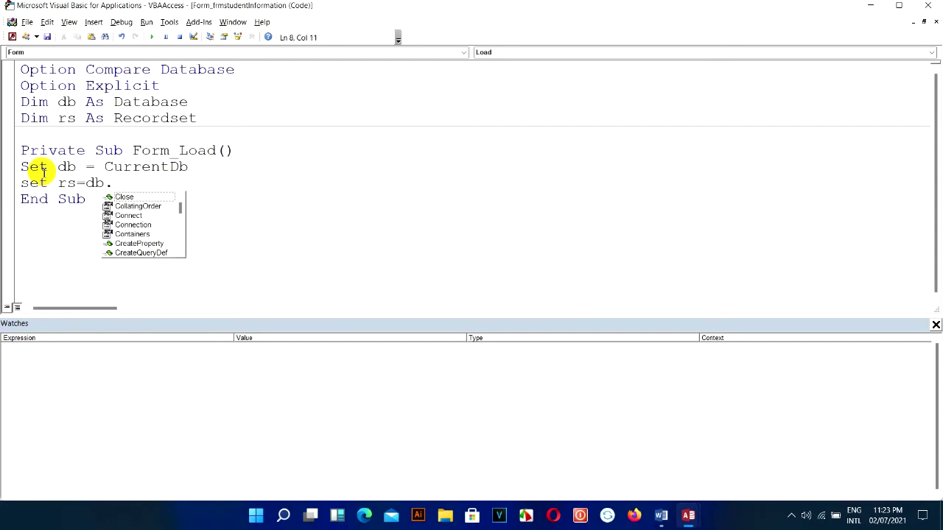
pyautogui.write('op')
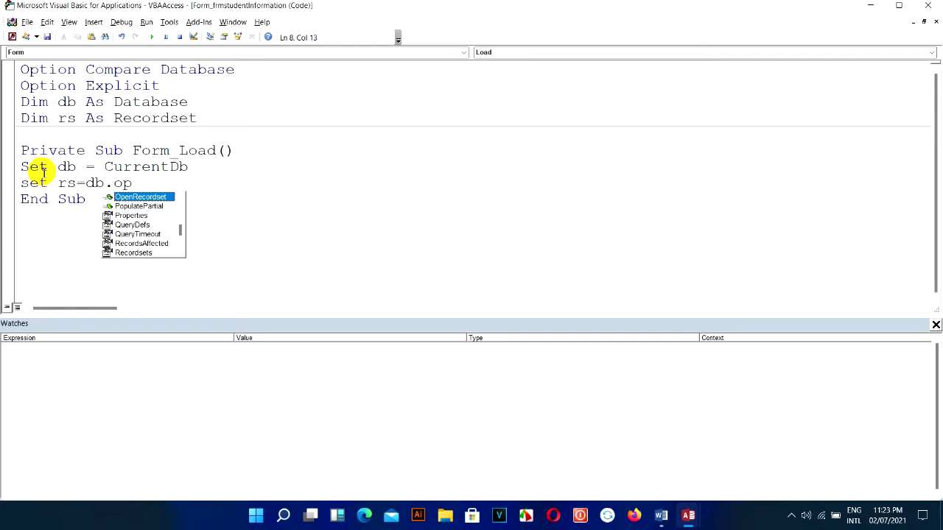
pyautogui.press('Tab')
pyautogui.write('(')
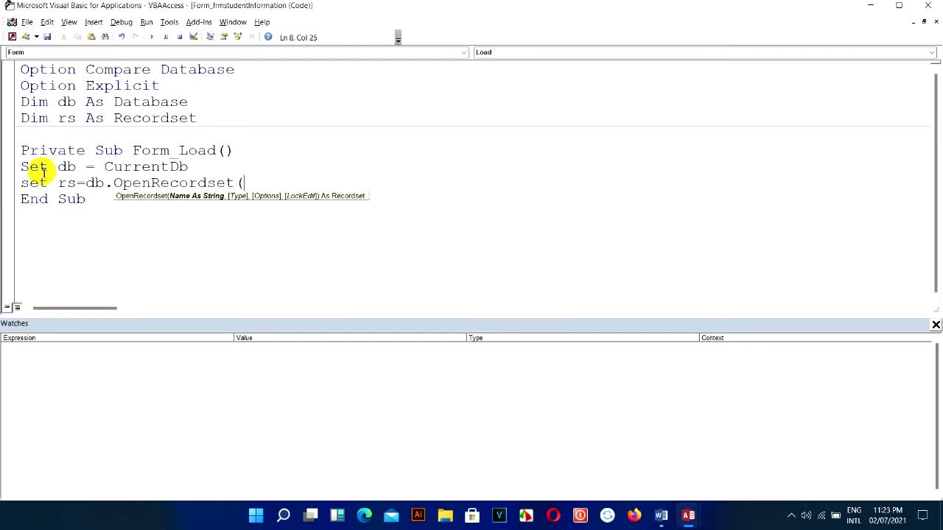
pyautogui.write('"')
pyautogui.write('"')
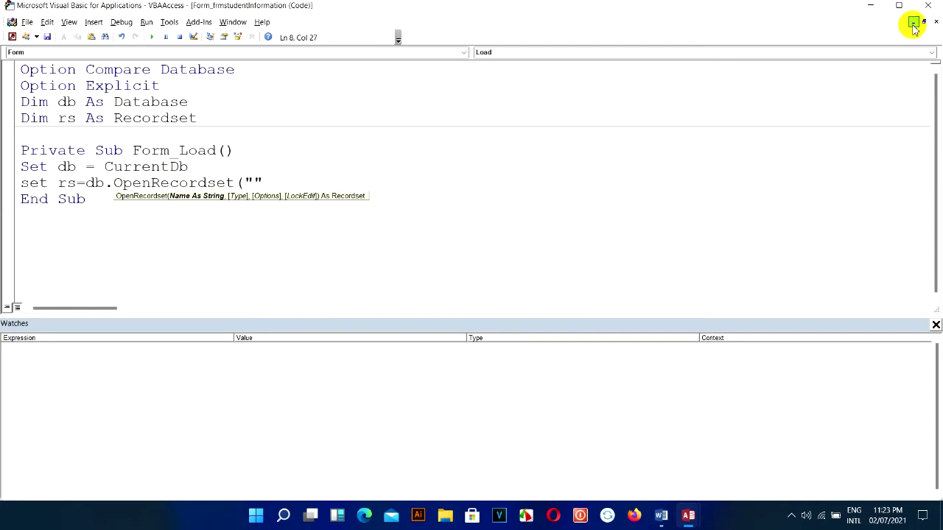
# - Check the table name in Access, then enter "tblstudent" as OpenRecordset's first argument
pyautogui.click(924, 23)
pyautogui.click(841, 72)
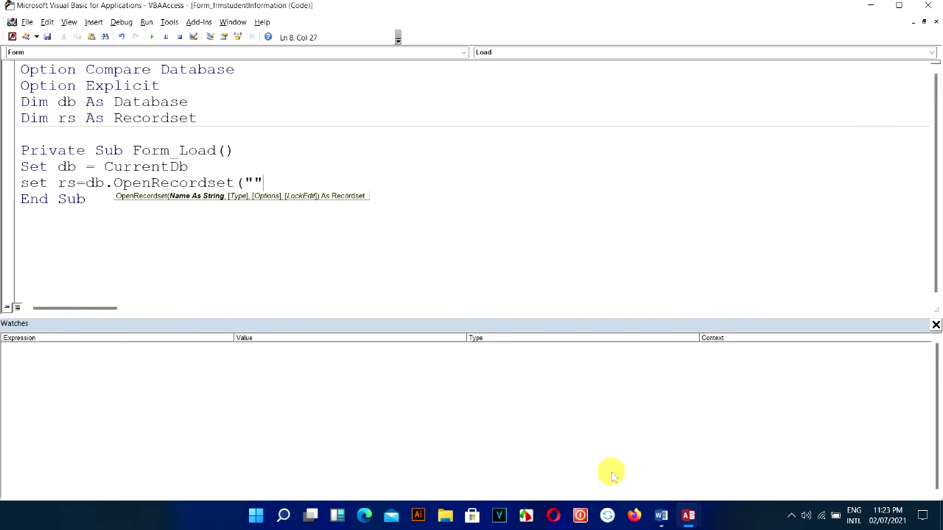
pyautogui.click(690, 518)
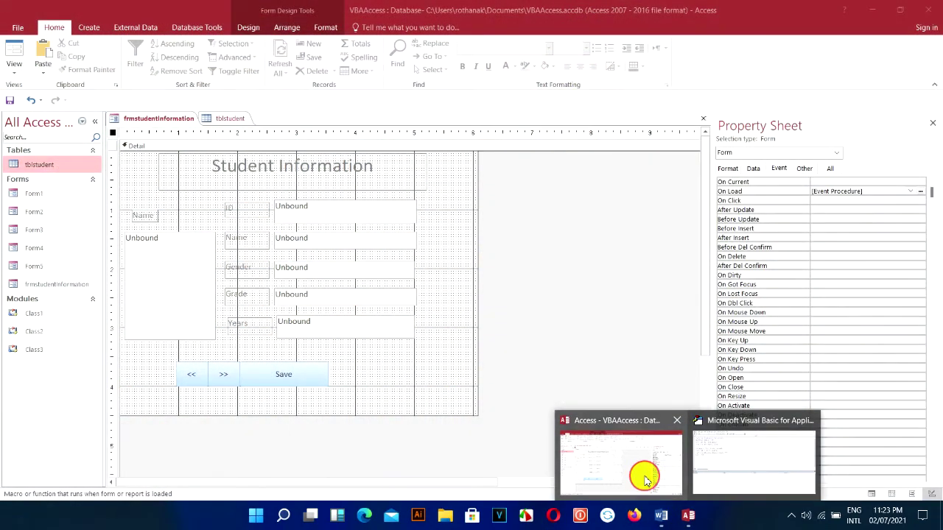
pyautogui.click(645, 480)
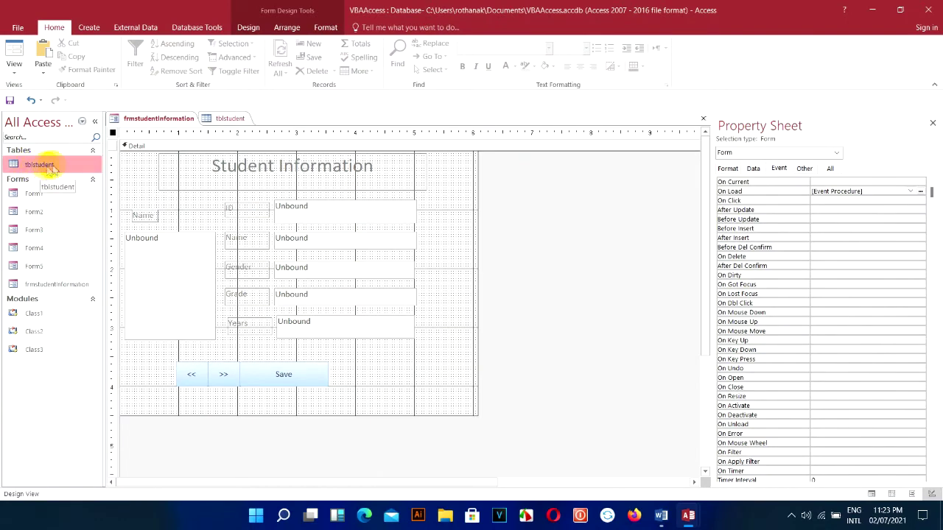
pyautogui.moveTo(685, 519)
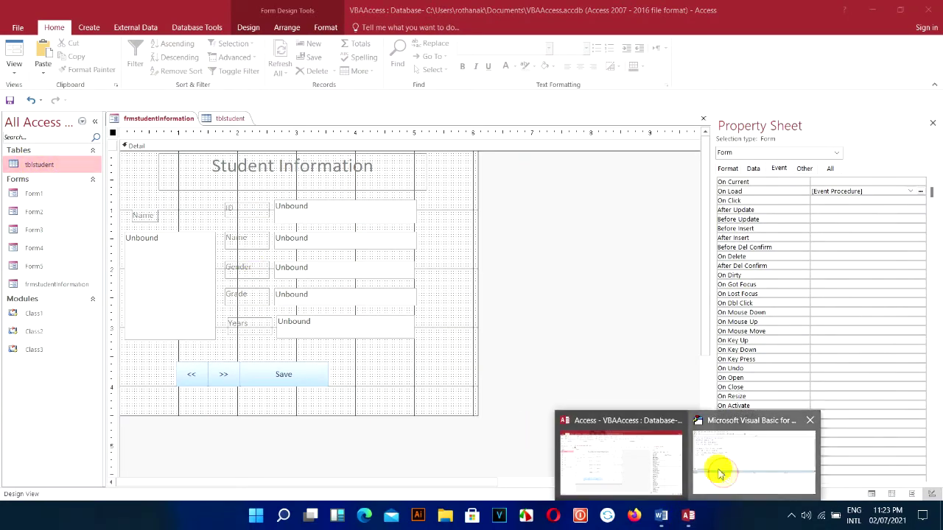
pyautogui.click(718, 467)
pyautogui.write('"')
pyautogui.press('Left')
pyautogui.write('tblstudent')
pyautogui.press('Right')
pyautogui.write(',')
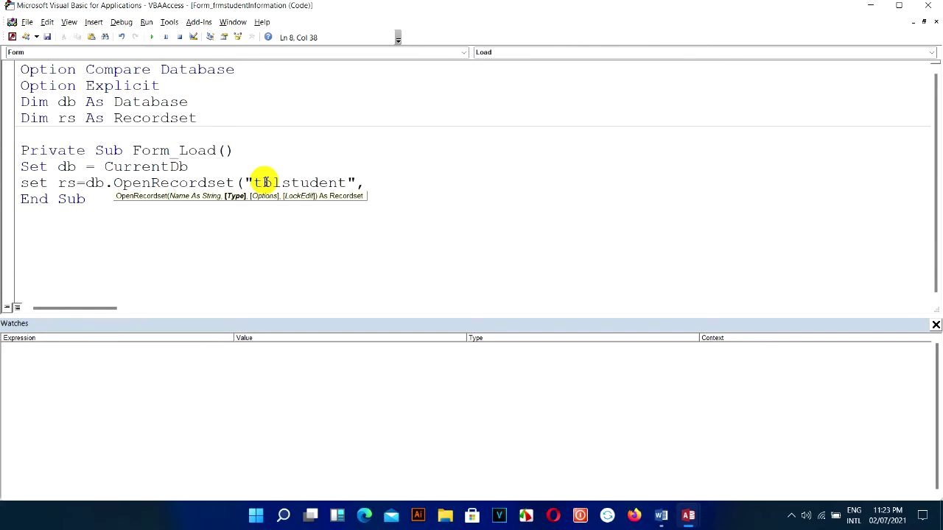
# - Add dbOpenDynaset as the recordset type argument
pyautogui.write('db')
pyautogui.hotkey('ctrl', 'space')
pyautogui.write('Op')
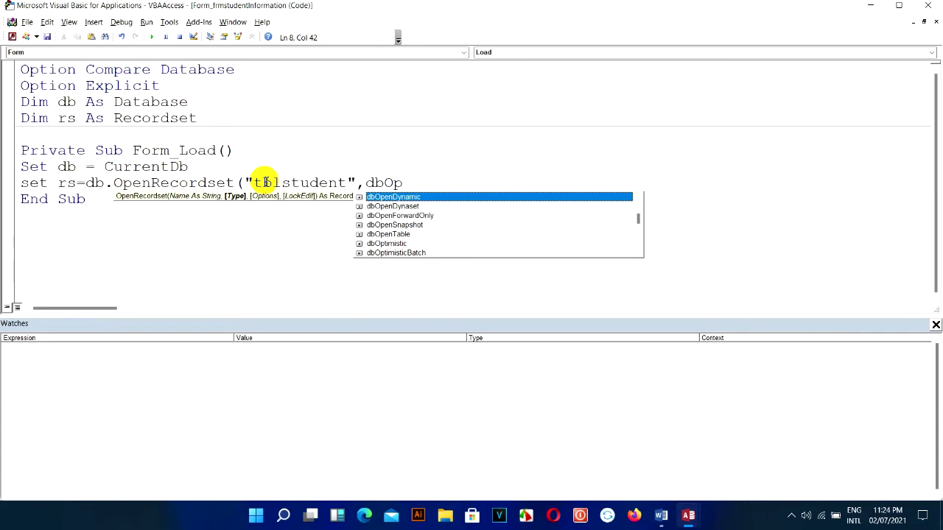
pyautogui.press('Up')
pyautogui.press('Down')
pyautogui.press('Down')
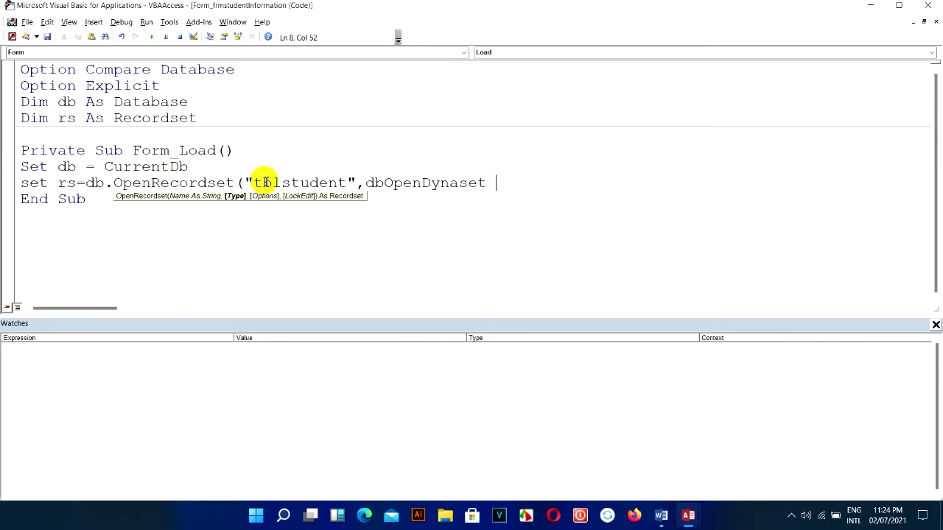
pyautogui.press('BackSpace')
pyautogui.write(',')
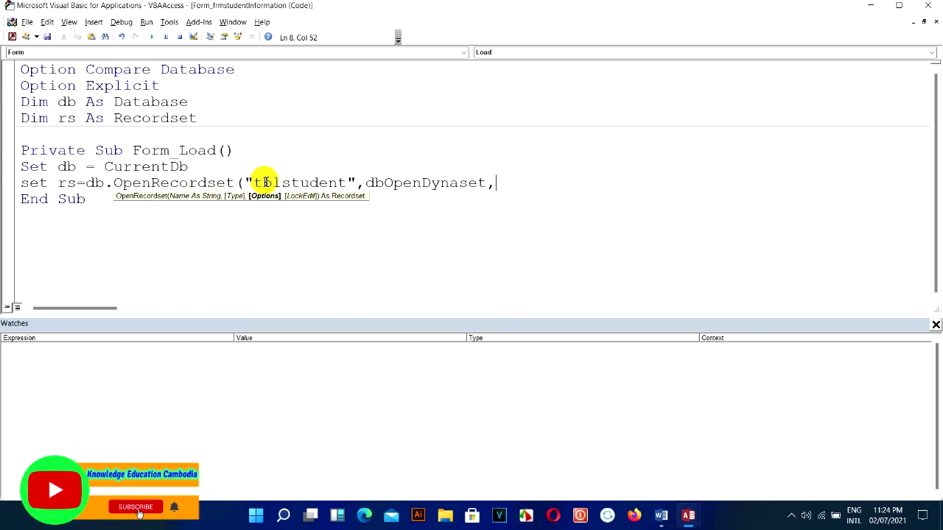
# - Add dbSeeChanges, close the parenthesis, and start a new line before End Sub
pyautogui.write('db')
pyautogui.write('Se')
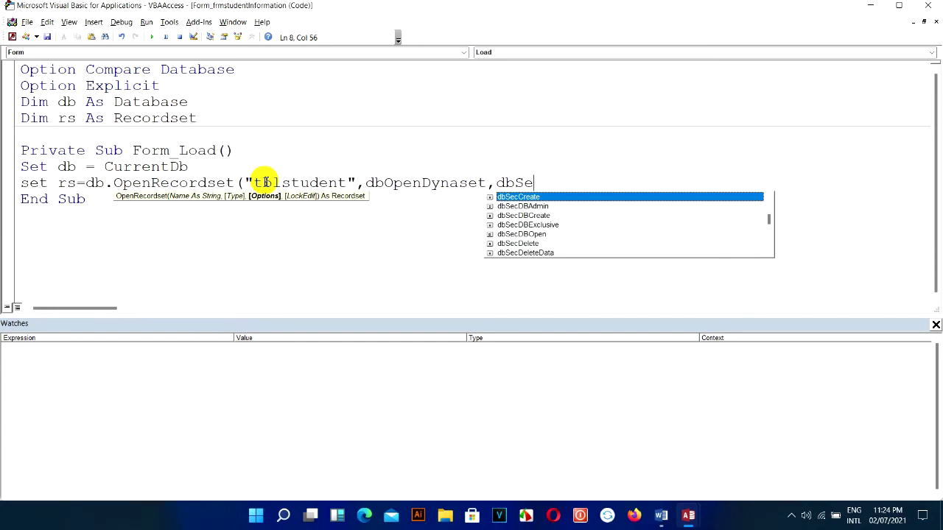
pyautogui.press('BackSpace')
pyautogui.press('BackSpace')
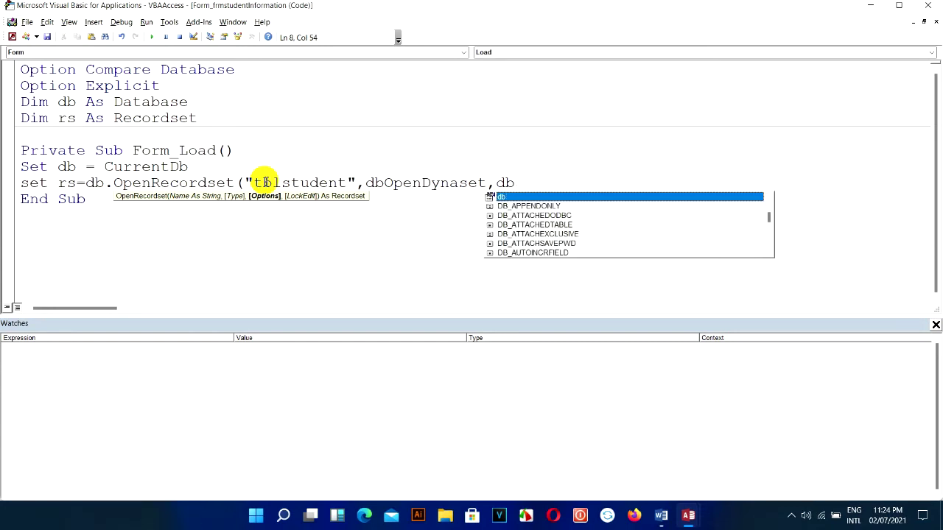
pyautogui.write('seec')
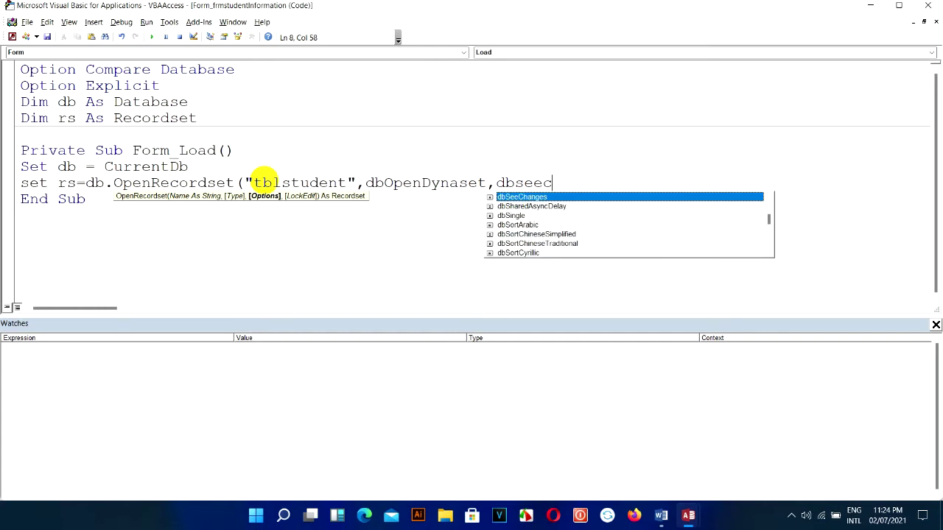
pyautogui.press('space')
pyautogui.press('BackSpace')
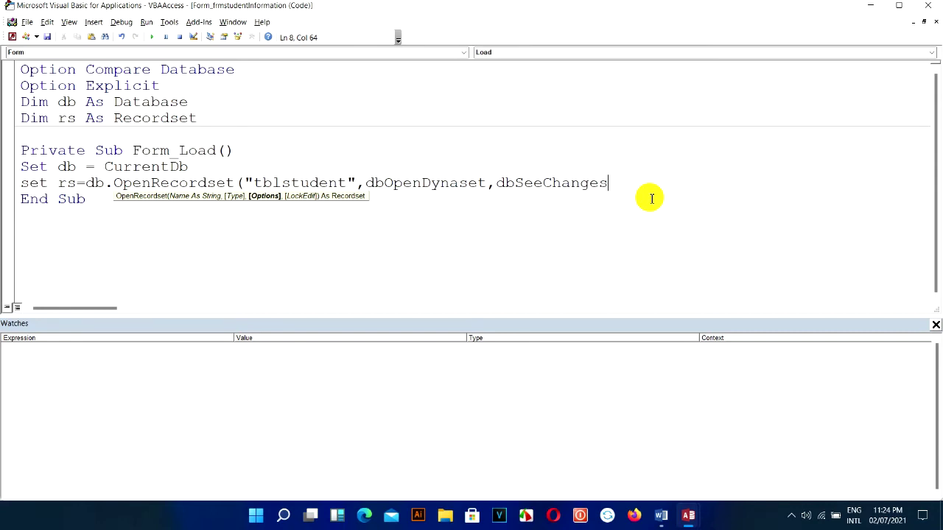
pyautogui.write(')')
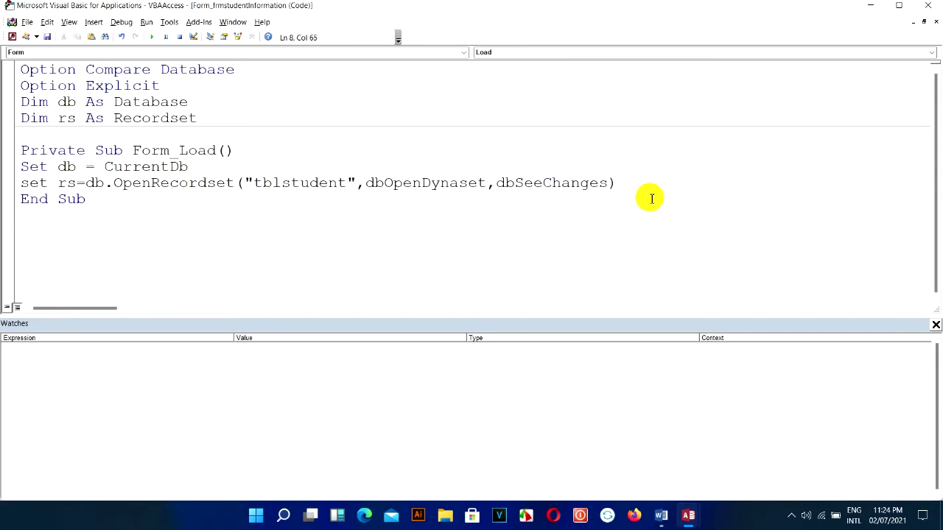
pyautogui.press('Return')
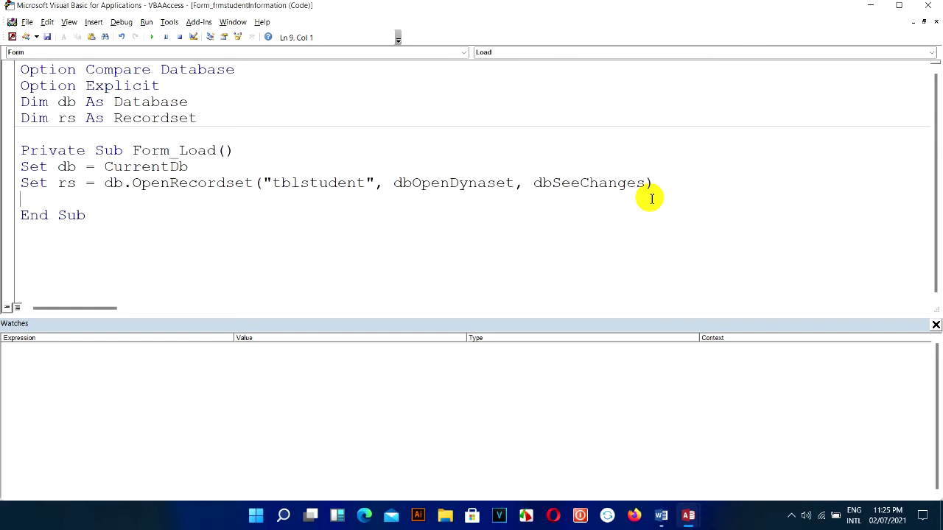
# - View the tblstudent datasheet's four student records in Access, then go back to the VBA code
pyautogui.click(694, 512)
pyautogui.click(621, 486)
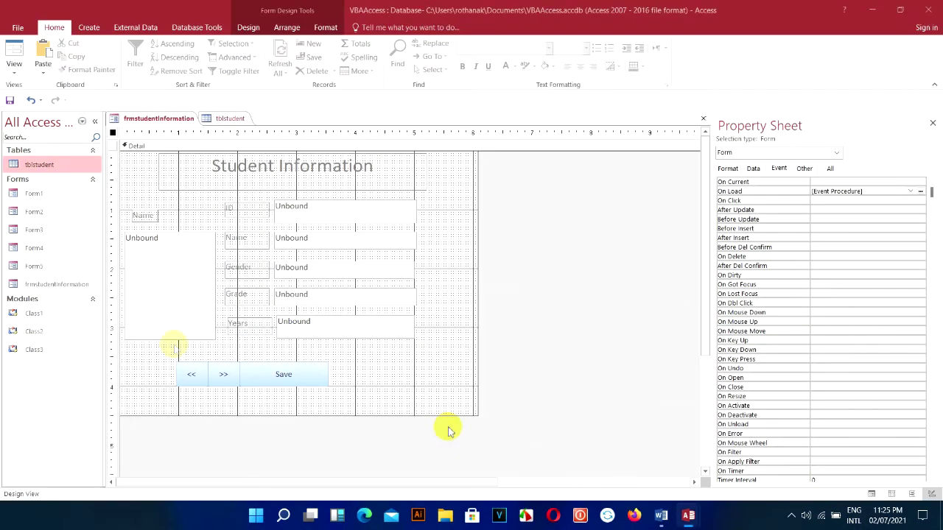
pyautogui.click(217, 118)
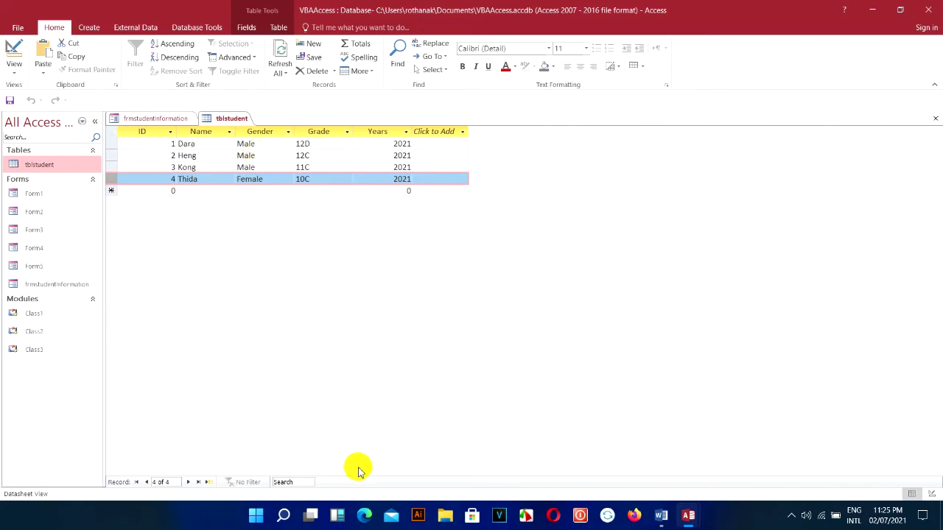
pyautogui.click(689, 514)
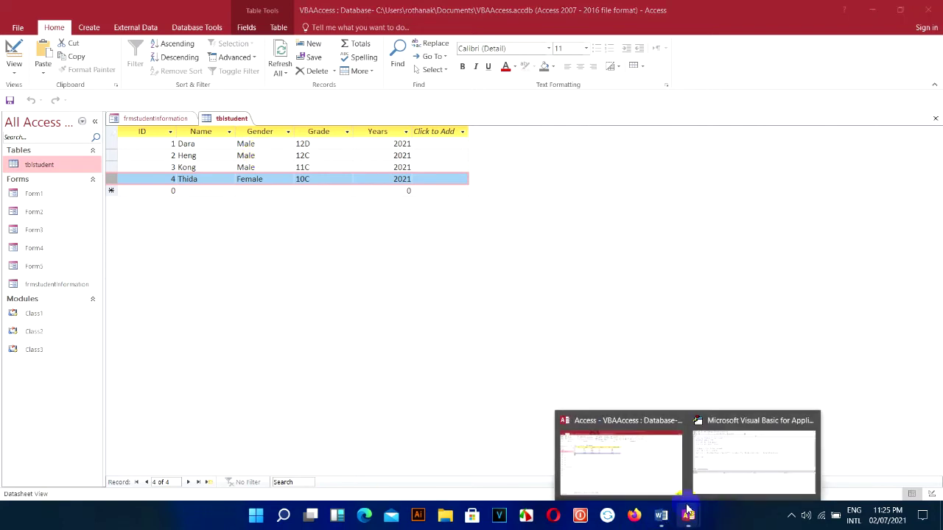
pyautogui.click(747, 495)
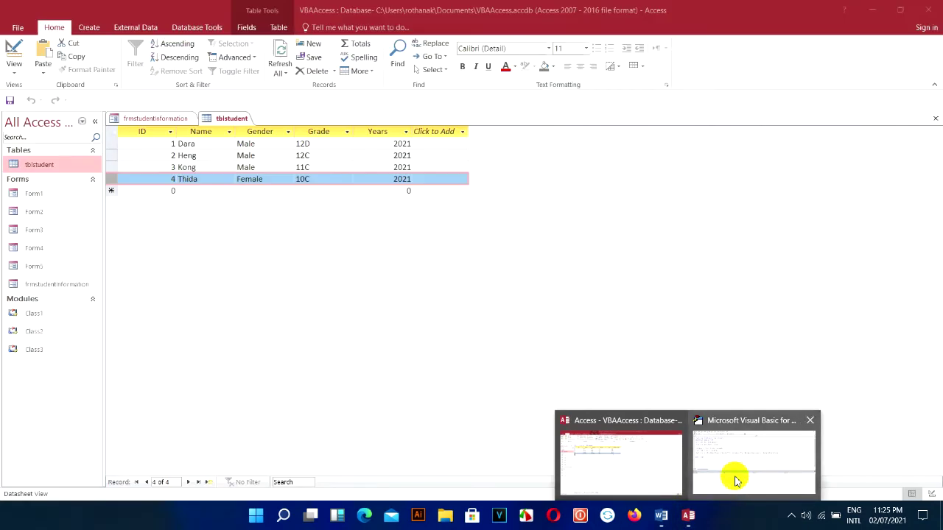
# - Type a Do Until rs.EOF loop line in Form_Load, then bring the tblstudent datasheet forward
pyautogui.write('do until')
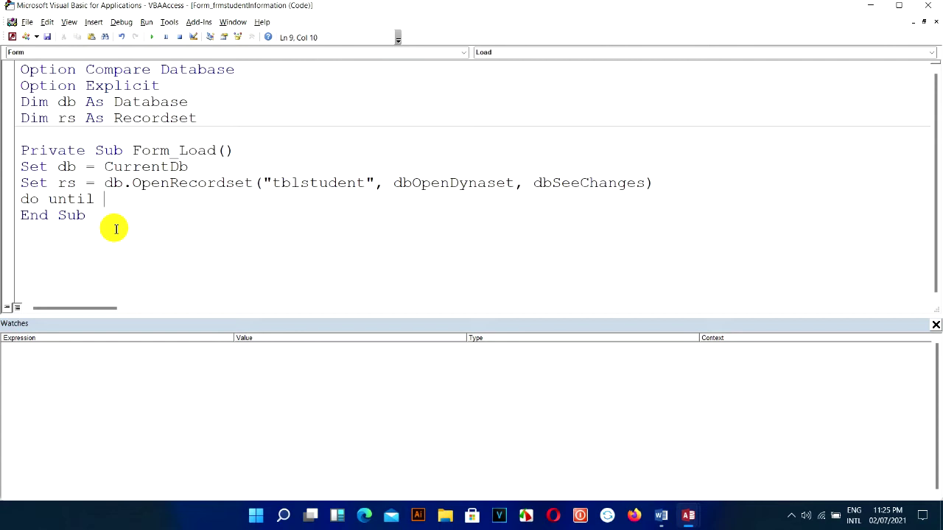
pyautogui.write('rs.')
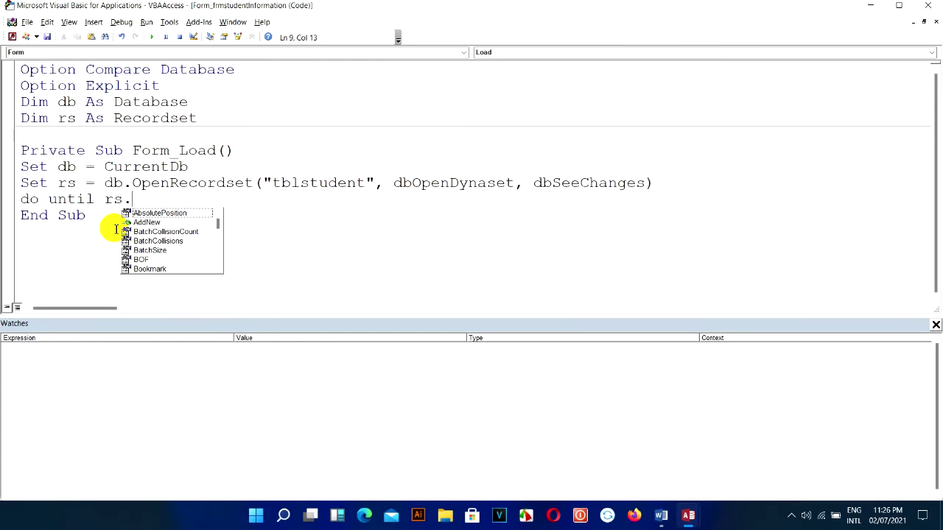
pyautogui.write('EOF')
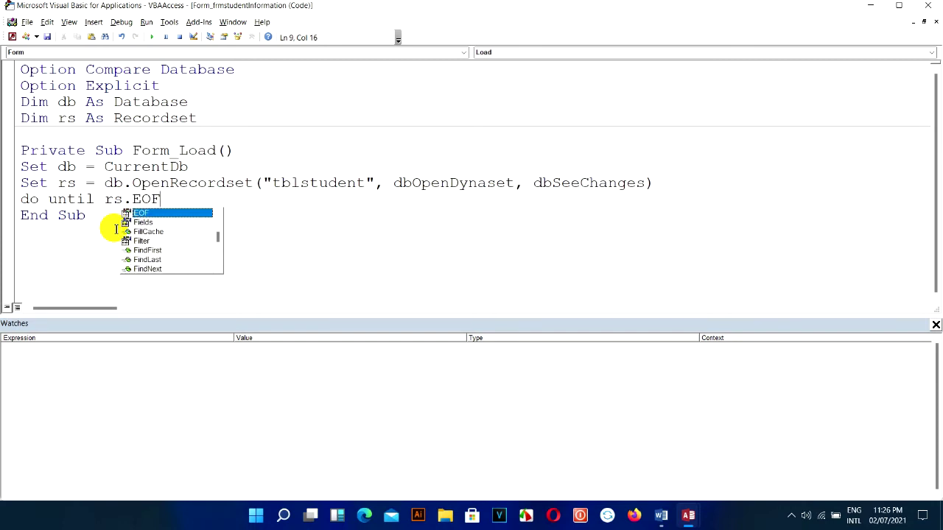
pyautogui.press('Return')
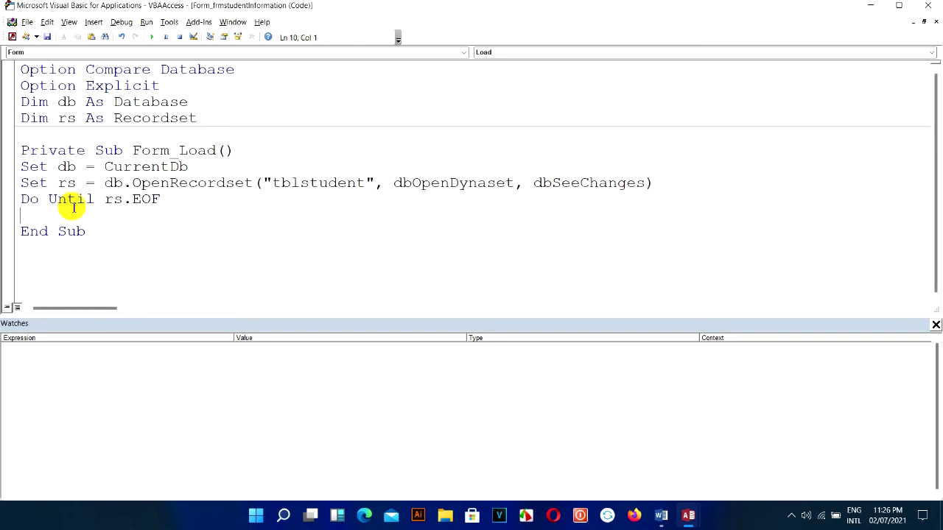
pyautogui.moveTo(689, 520)
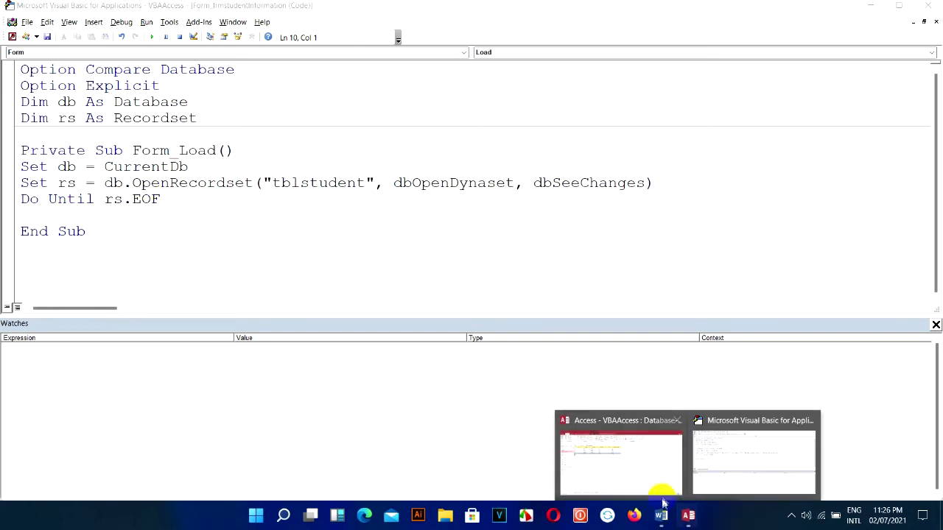
pyautogui.click(632, 480)
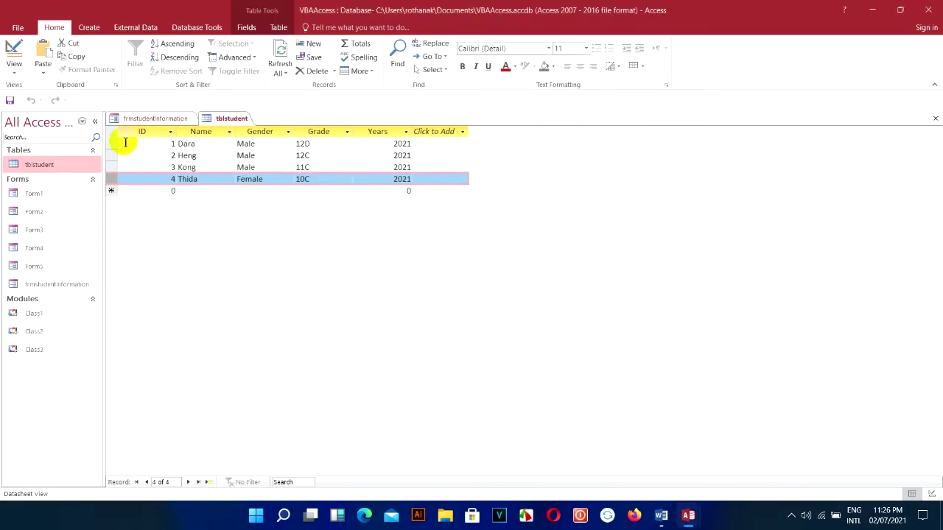
# - Look through the four tblstudent records, then return to the Form_Load code in the VBA editor
pyautogui.click(111, 142)
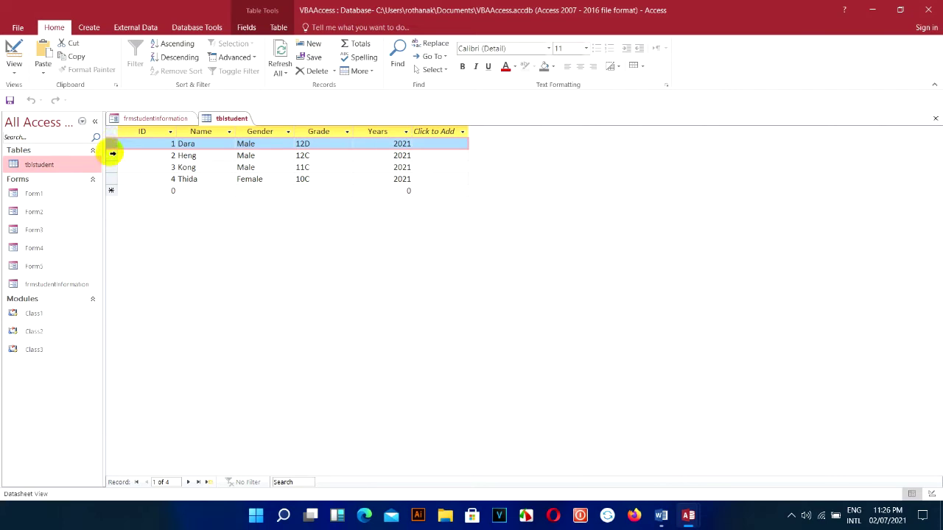
pyautogui.click(112, 155)
pyautogui.click(112, 167)
pyautogui.click(112, 179)
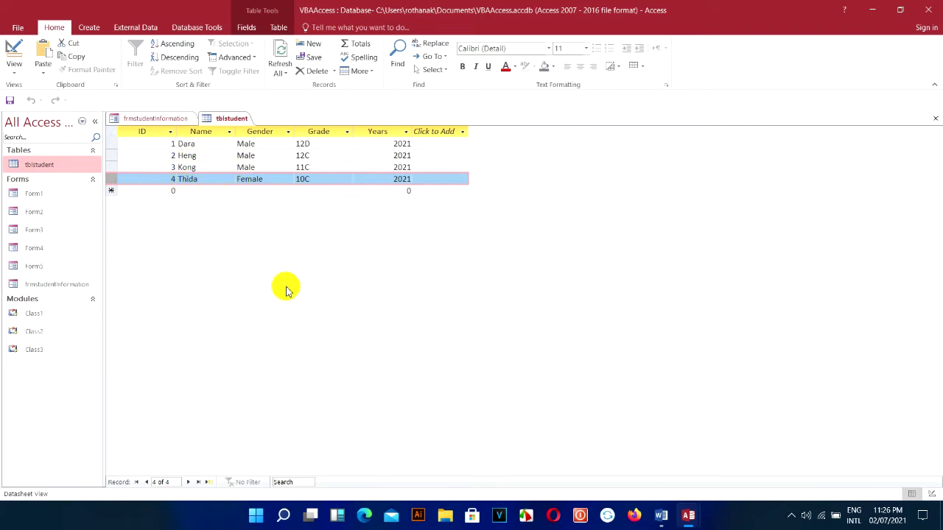
pyautogui.moveTo(688, 520)
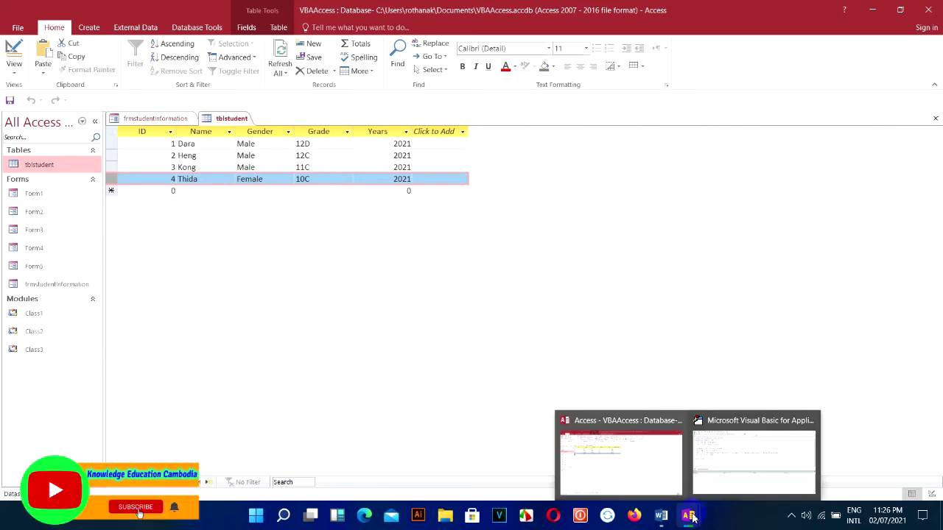
pyautogui.click(718, 471)
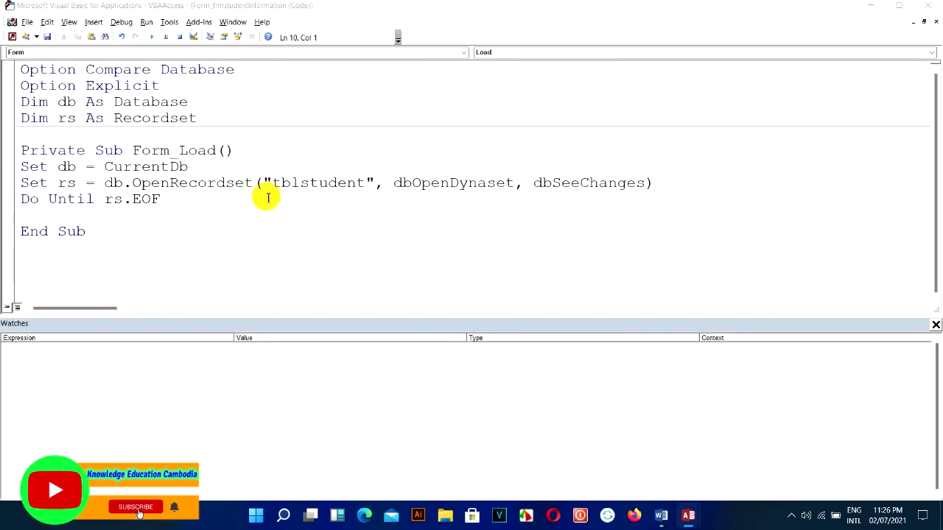
# - Start the loop body with a Me.liststudentName line, then switch back to the Access window
pyautogui.click(216, 197)
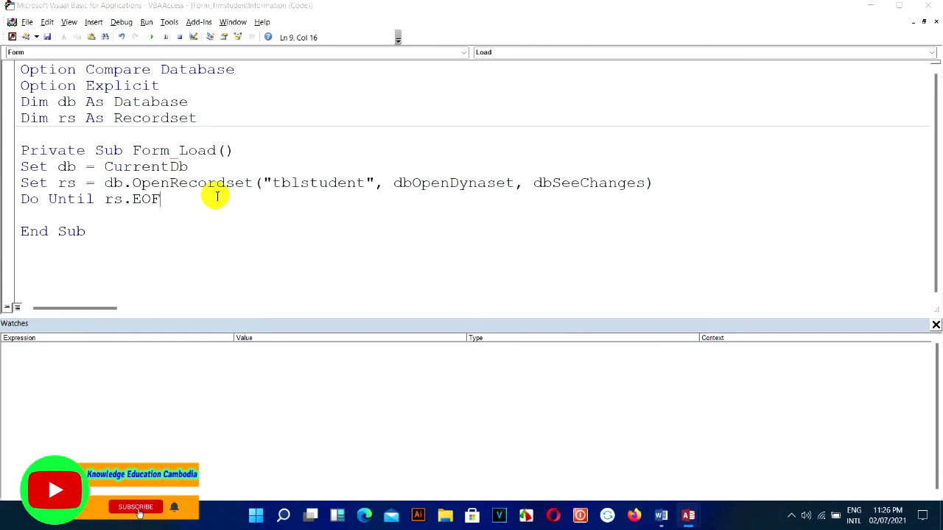
pyautogui.press('Return')
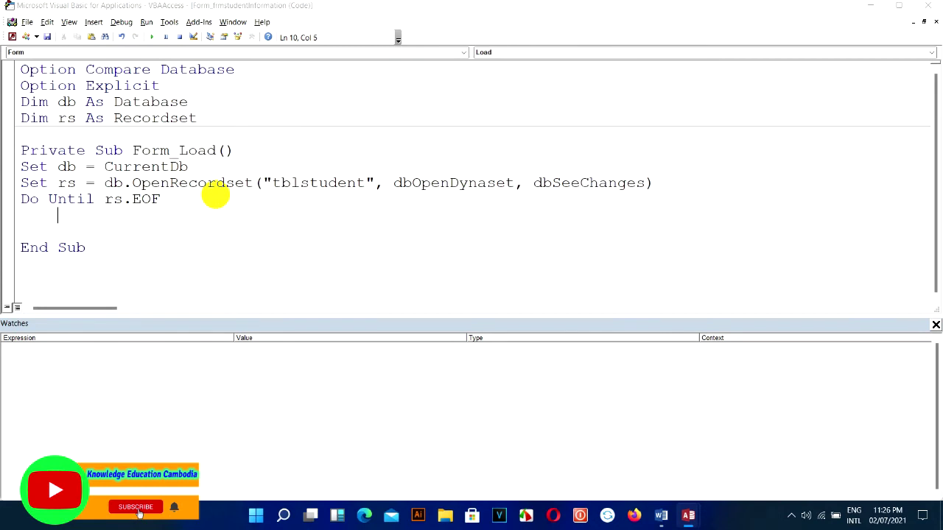
pyautogui.write('Me.')
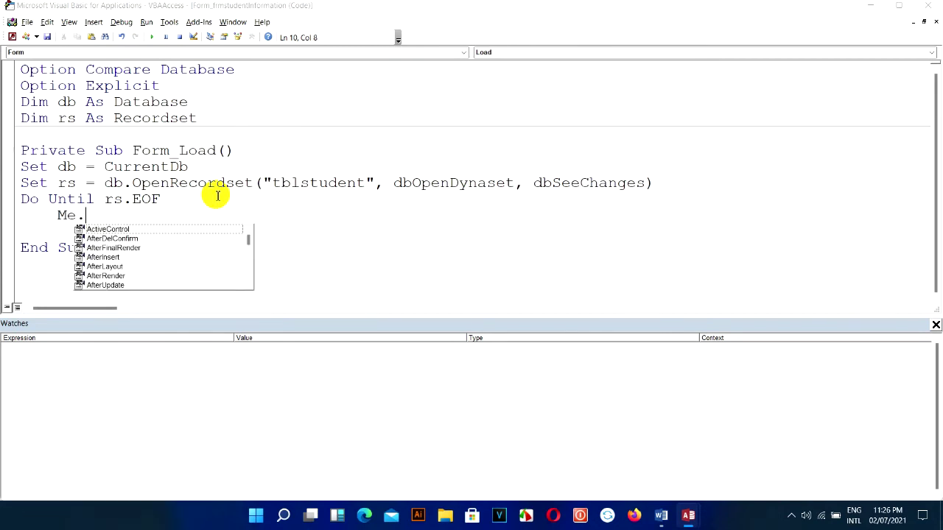
pyautogui.write('t')
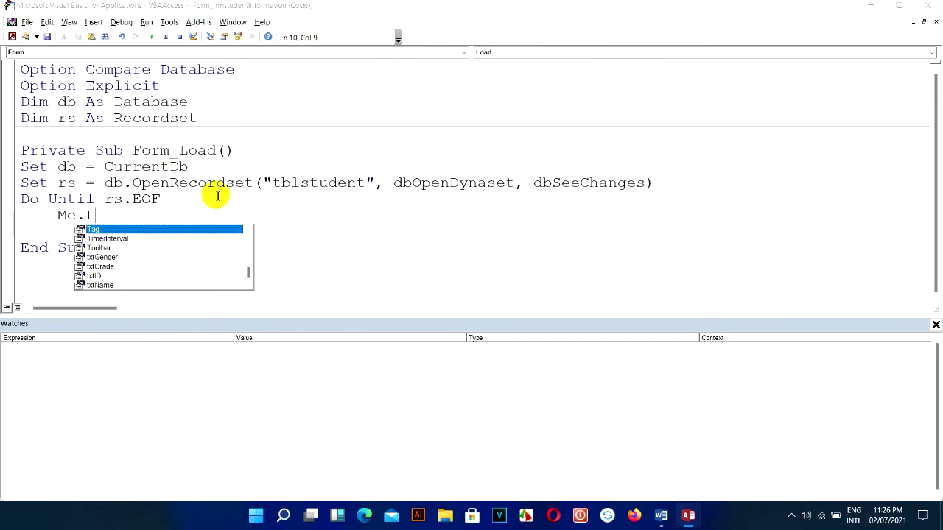
pyautogui.press('BackSpace')
pyautogui.write('list')
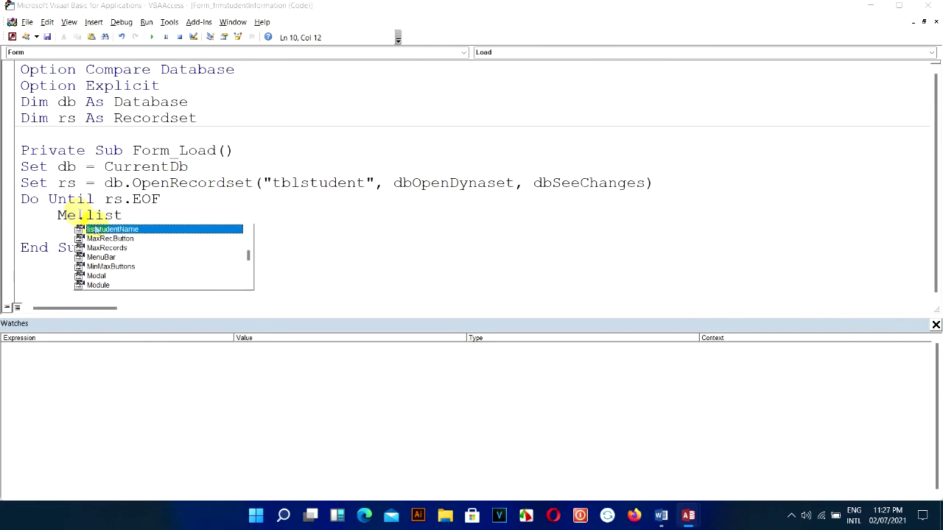
pyautogui.press('Tab')
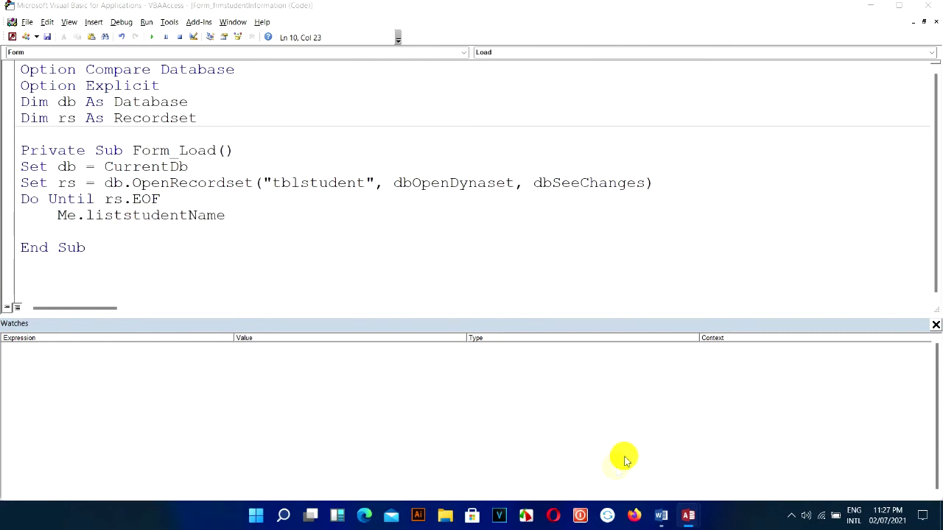
pyautogui.moveTo(691, 517)
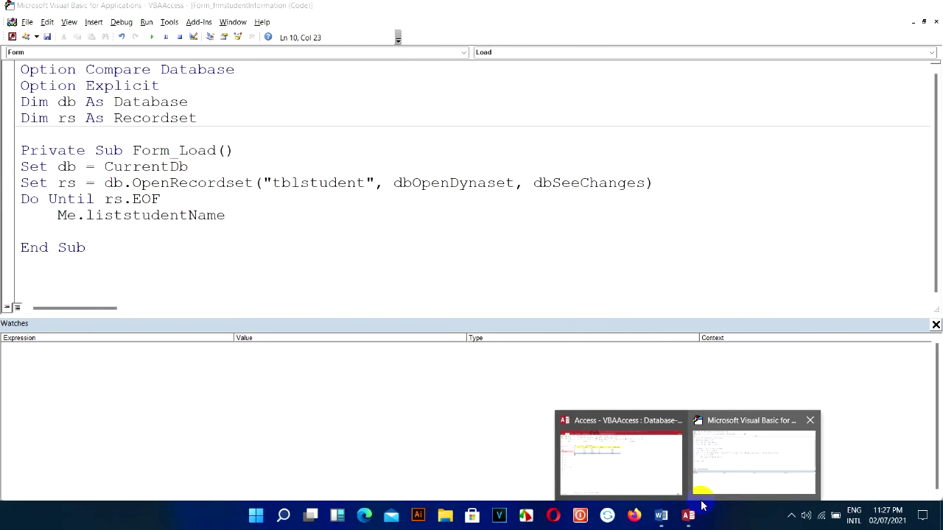
pyautogui.click(648, 479)
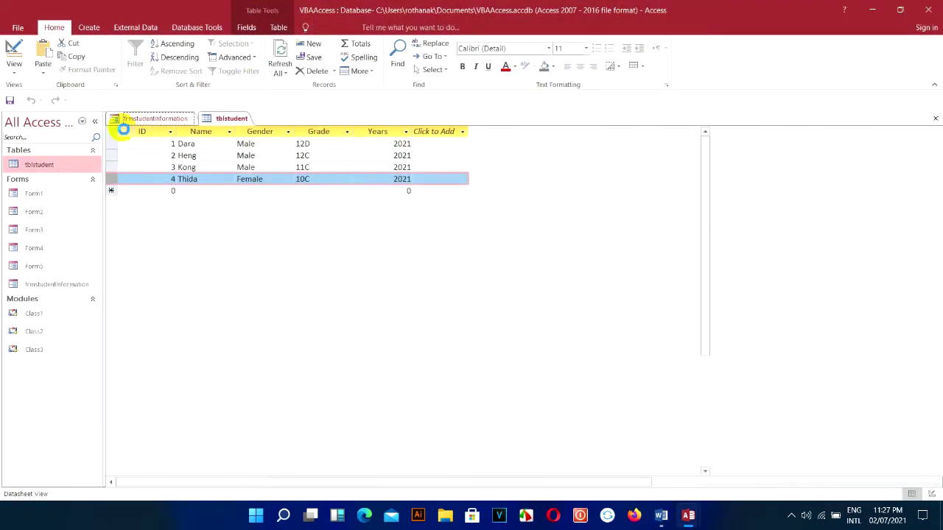
# - Verify the list box's Name property is liststudentName, then open the form's On Load code
pyautogui.click(127, 119)
pyautogui.click(154, 278)
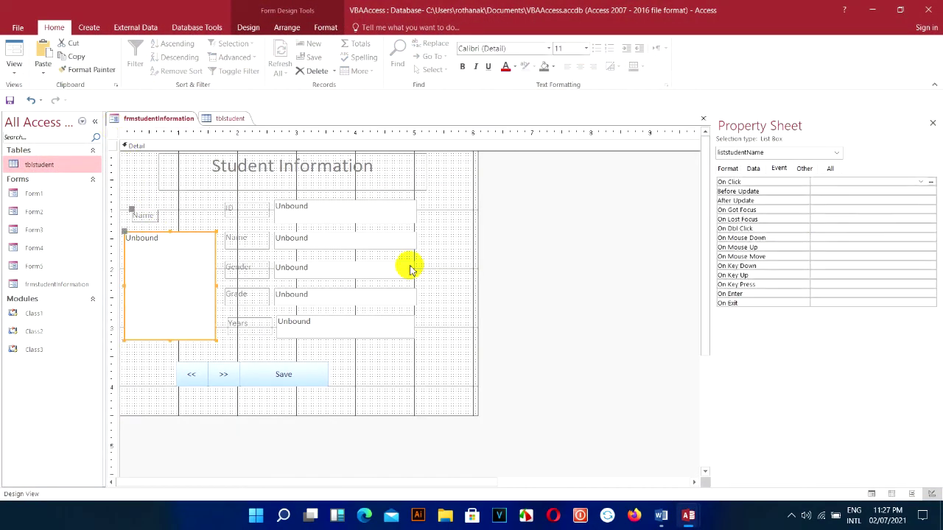
pyautogui.click(829, 169)
pyautogui.click(848, 184)
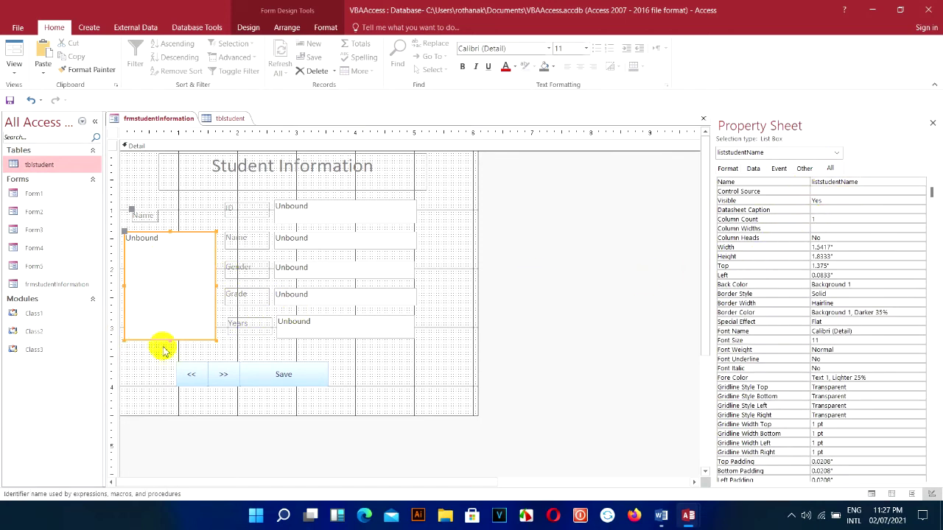
pyautogui.click(112, 132)
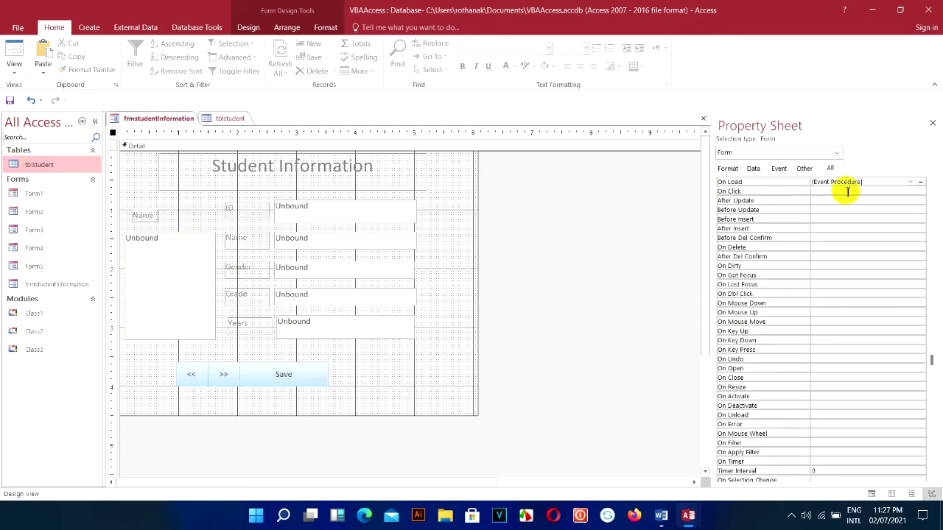
pyautogui.click(919, 183)
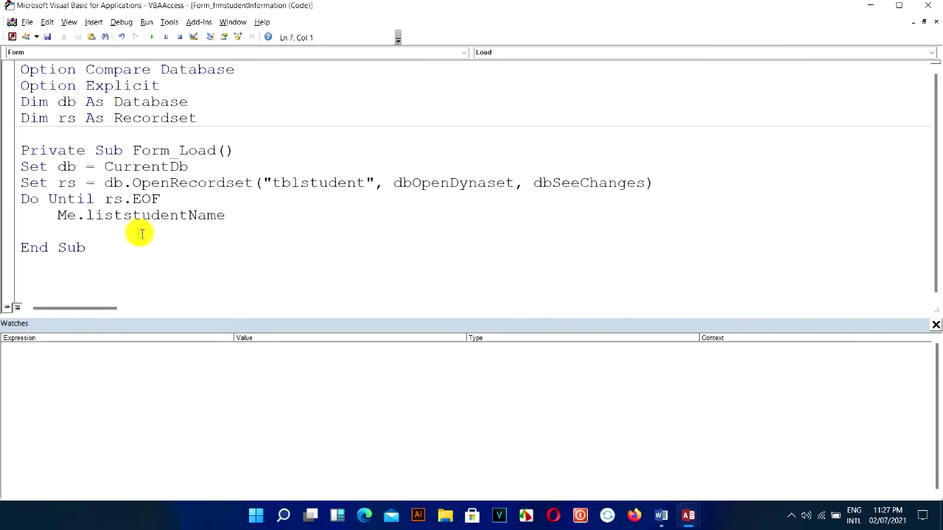
# - Extend the loop line to Me.liststudentName.AddItem rs("") with empty quotes
pyautogui.moveTo(87, 216); pyautogui.dragTo(251, 223)
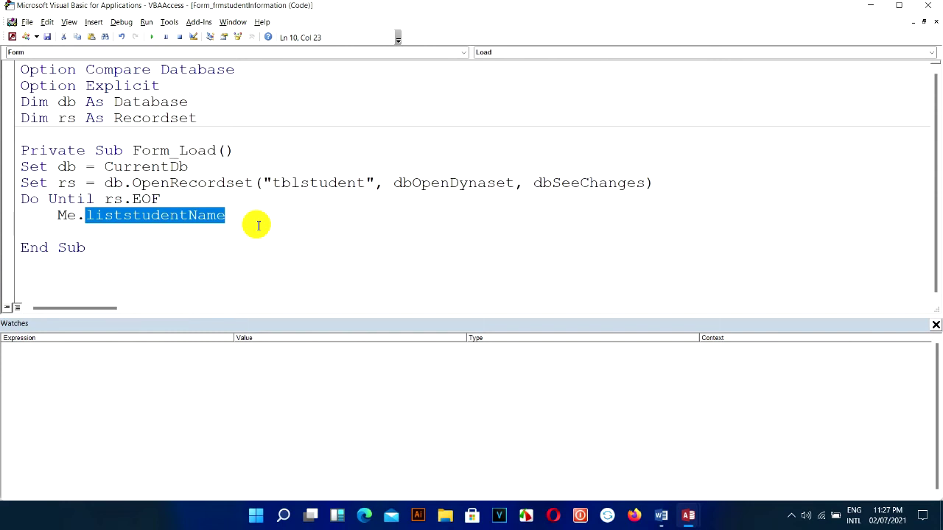
pyautogui.click(253, 214)
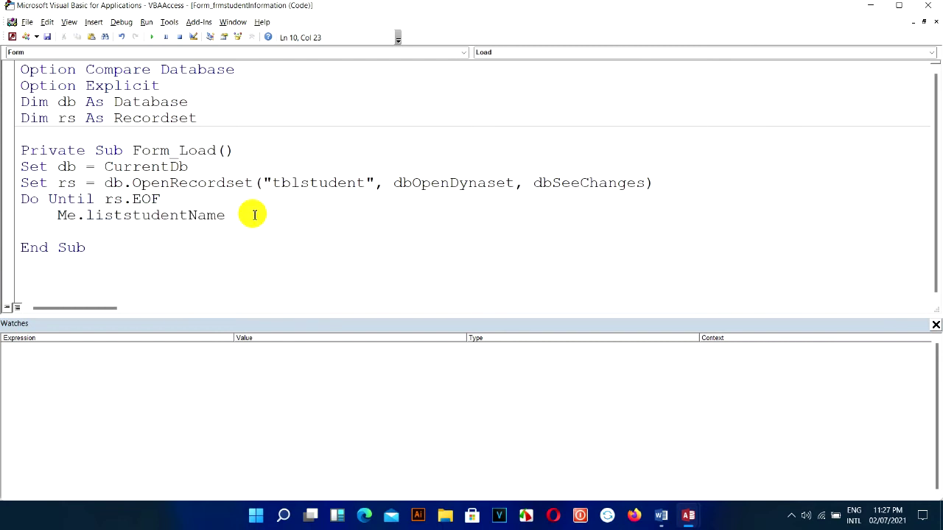
pyautogui.write('.')
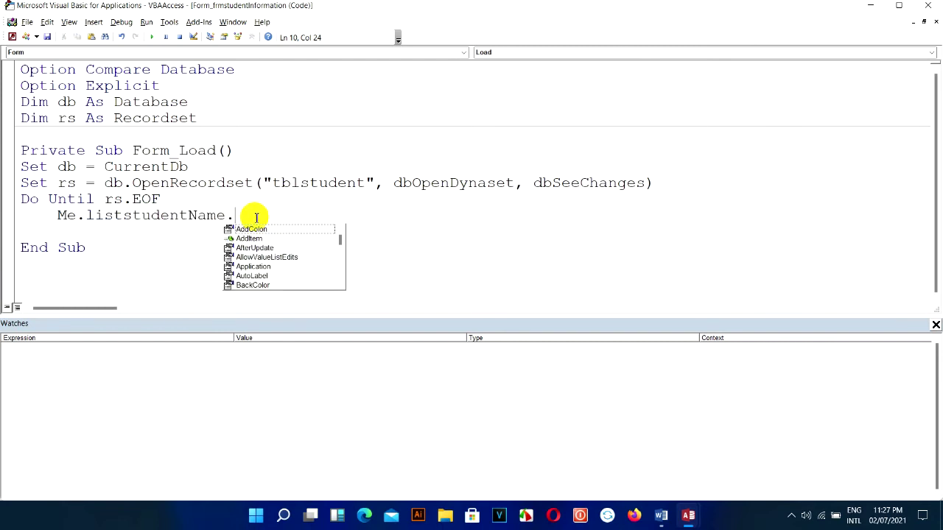
pyautogui.write('ad')
pyautogui.press('Down')
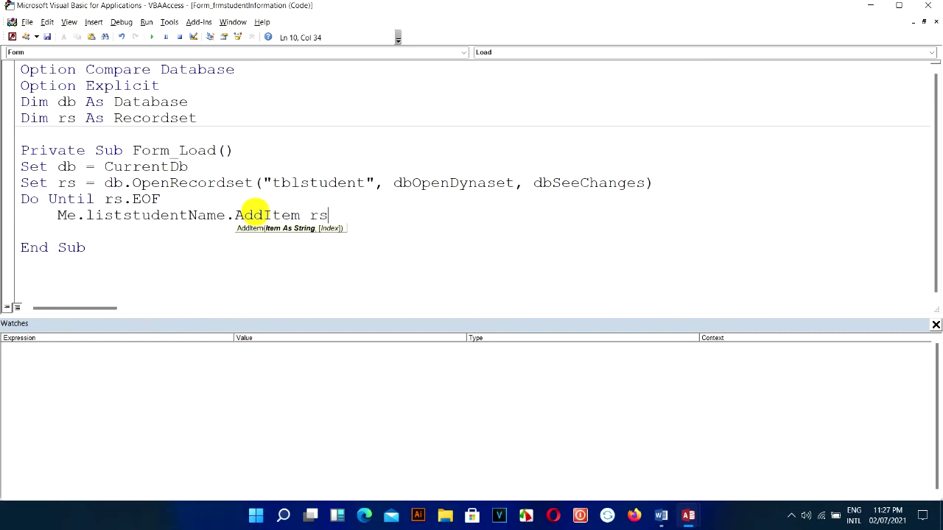
pyautogui.write('.')
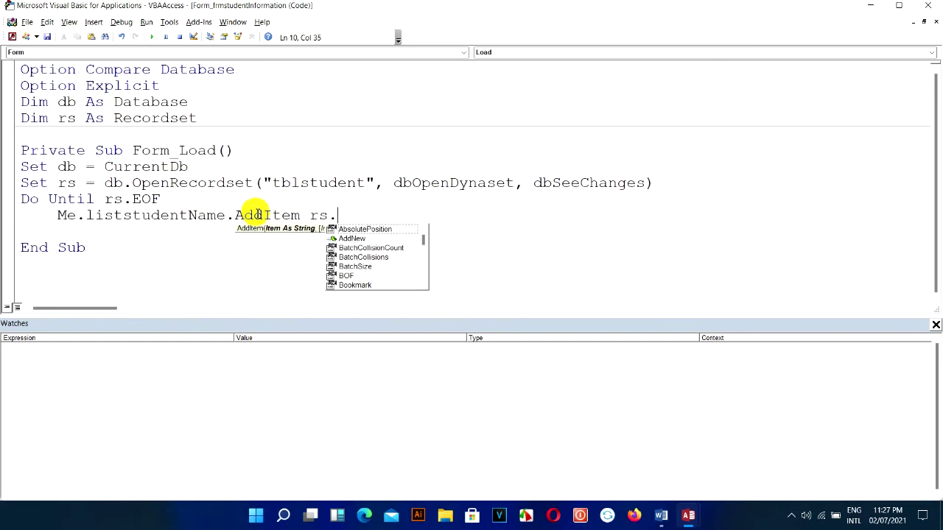
pyautogui.press('BackSpace')
pyautogui.write('(')
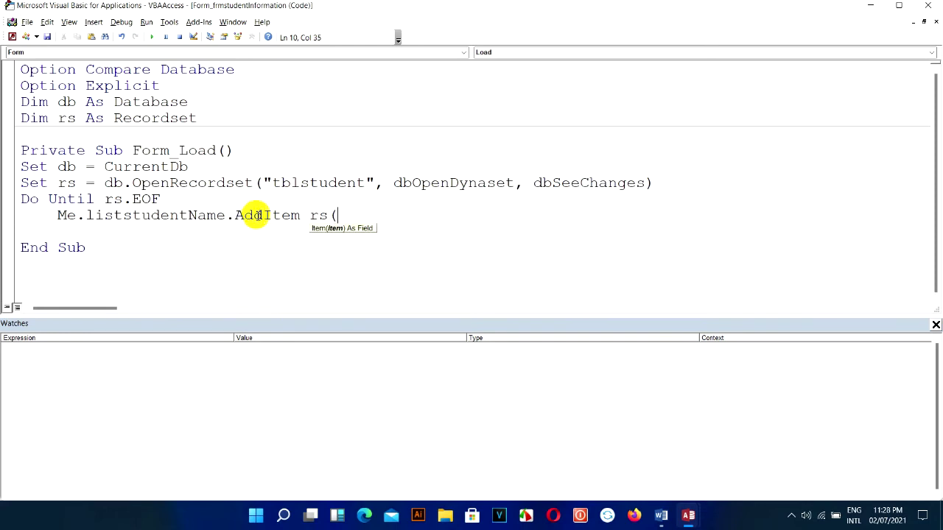
pyautogui.write('""')
pyautogui.write(')')
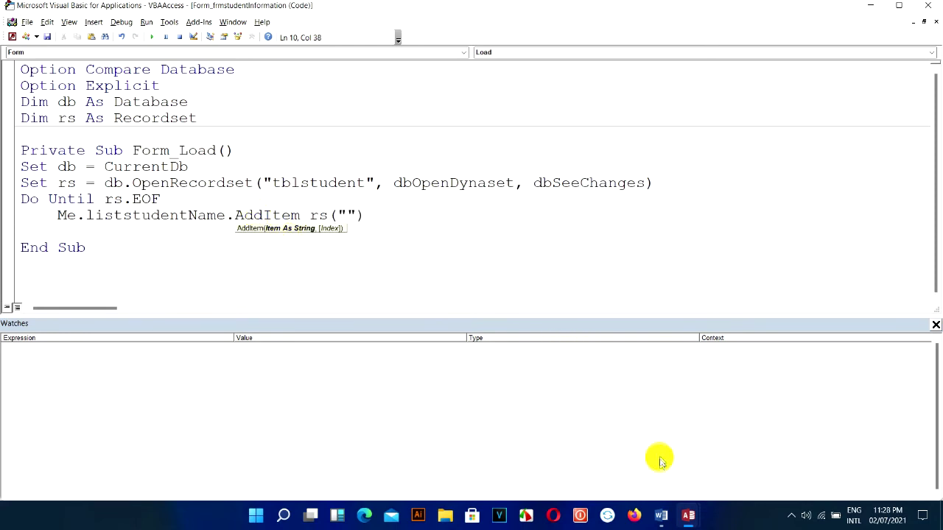
# - Check tblstudent's field names and fill in the quotes so the line reads AddItem rs("Name")
pyautogui.moveTo(690, 521)
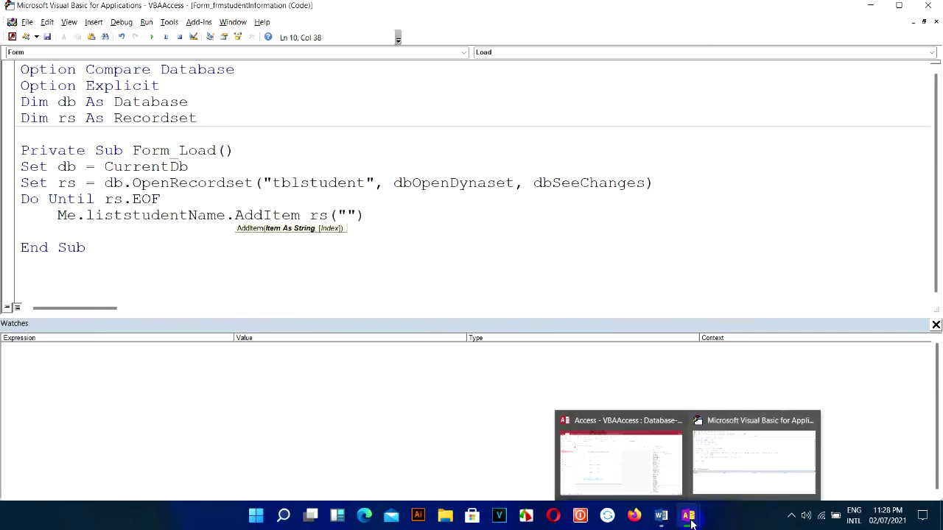
pyautogui.click(651, 475)
pyautogui.click(226, 118)
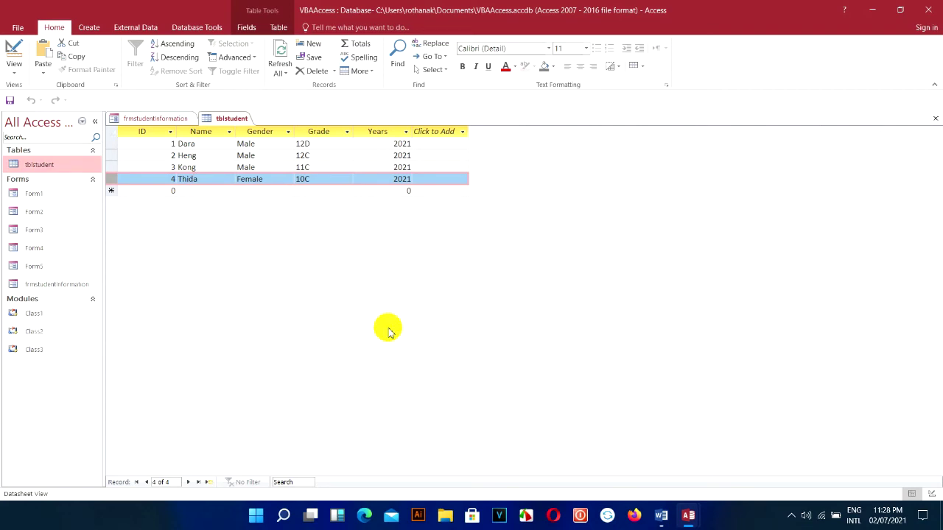
pyautogui.moveTo(689, 520)
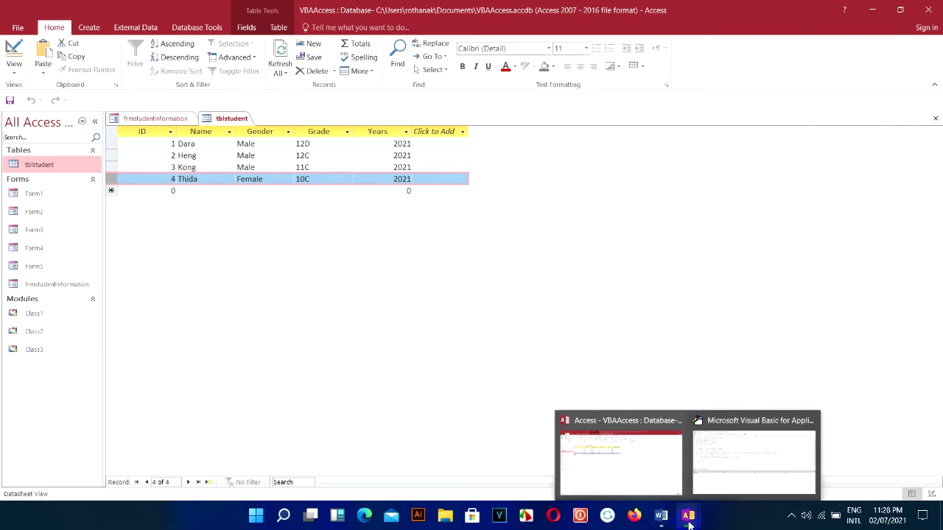
pyautogui.click(723, 469)
pyautogui.click(348, 215)
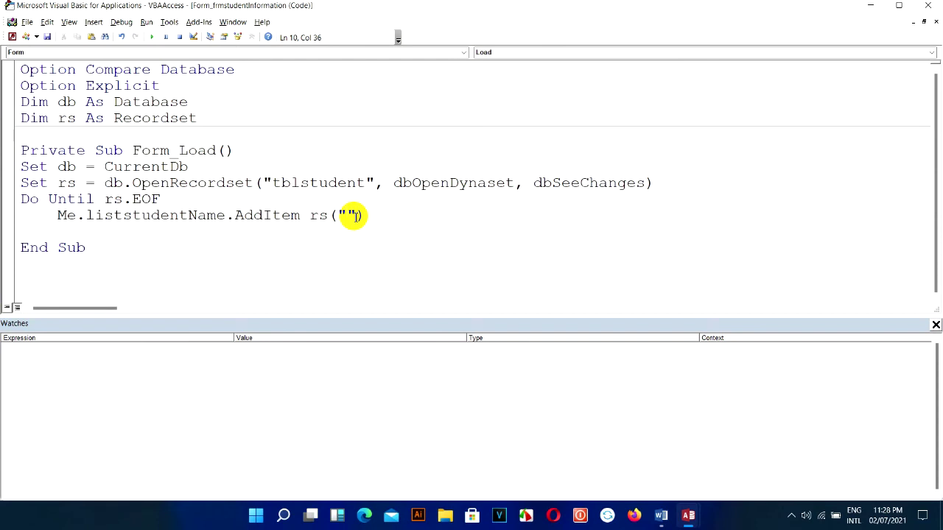
pyautogui.write('Name')
pyautogui.moveTo(688, 515)
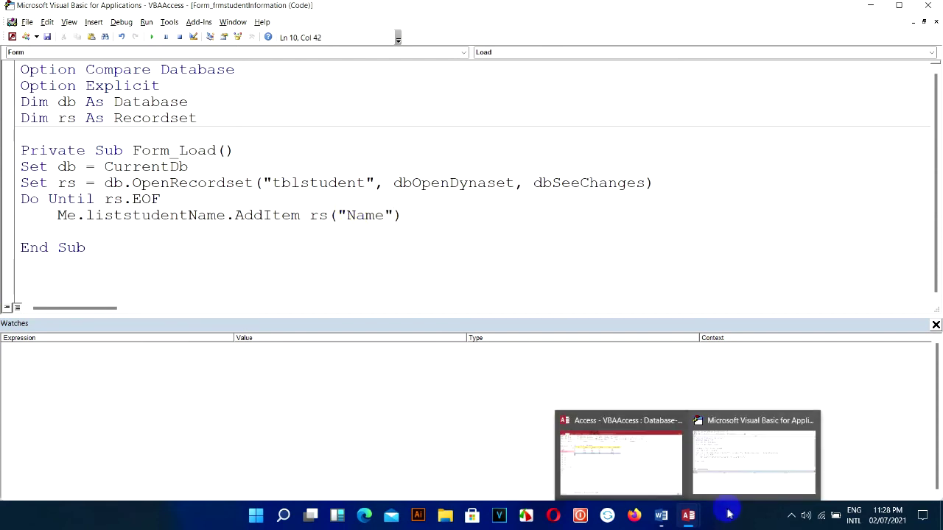
pyautogui.click(626, 475)
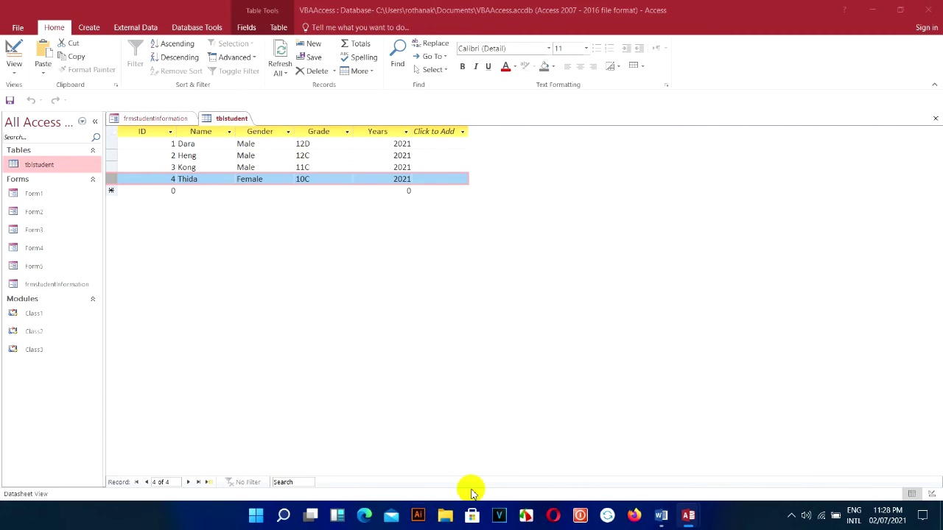
pyautogui.moveTo(691, 523)
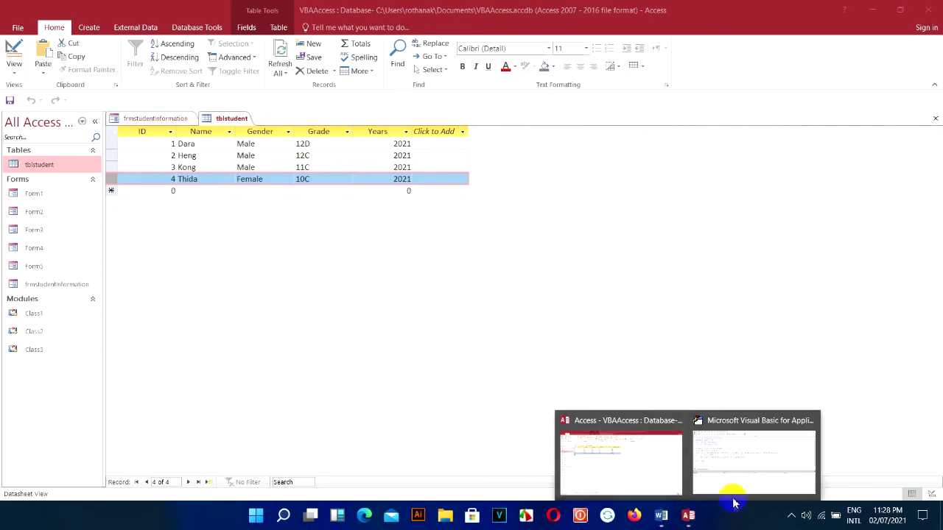
pyautogui.click(732, 492)
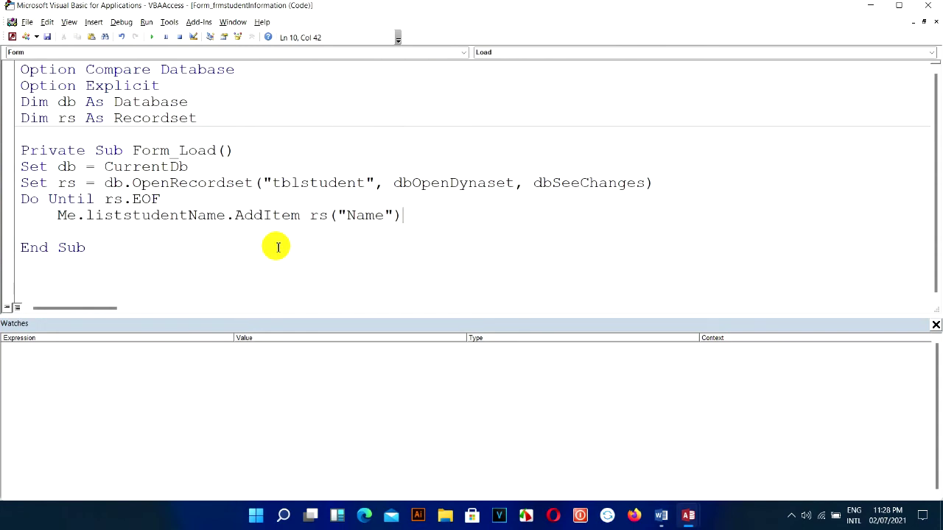
# - Finish the loop with an rs.MoveNext line followed by Loop
pyautogui.press('Return')
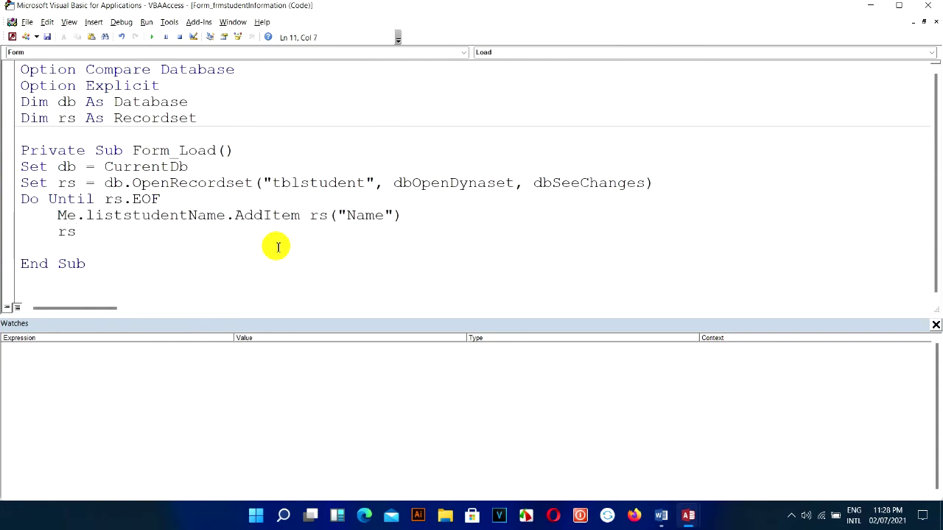
pyautogui.write('.moveNext')
pyautogui.moveTo(58, 232); pyautogui.dragTo(159, 231)
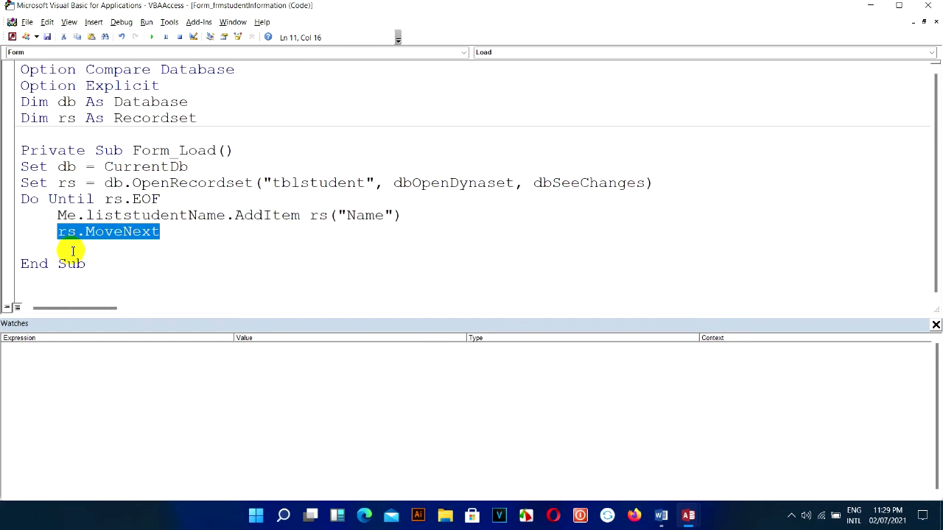
pyautogui.click(72, 248)
pyautogui.write('oop')
pyautogui.click(94, 260)
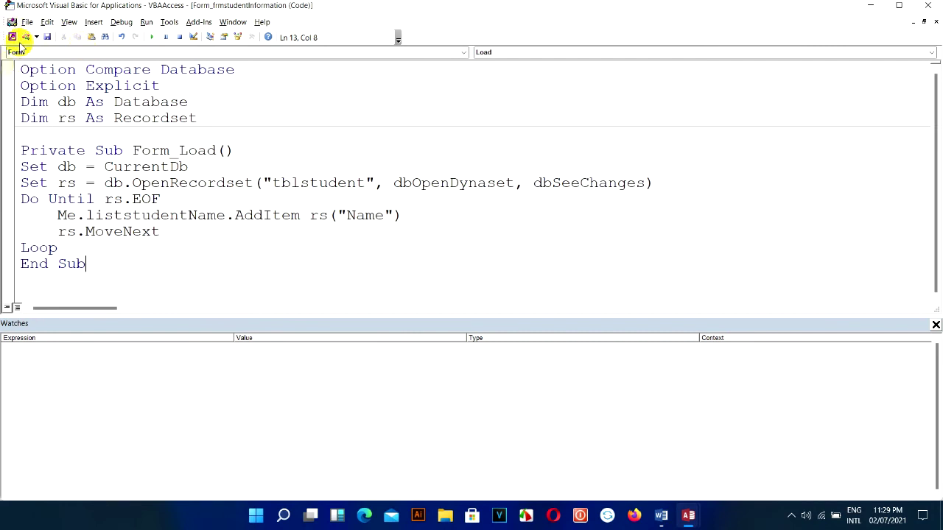
# - Add a Stop line below the Form_Load header, try running, and close the code window
pyautogui.click(254, 151)
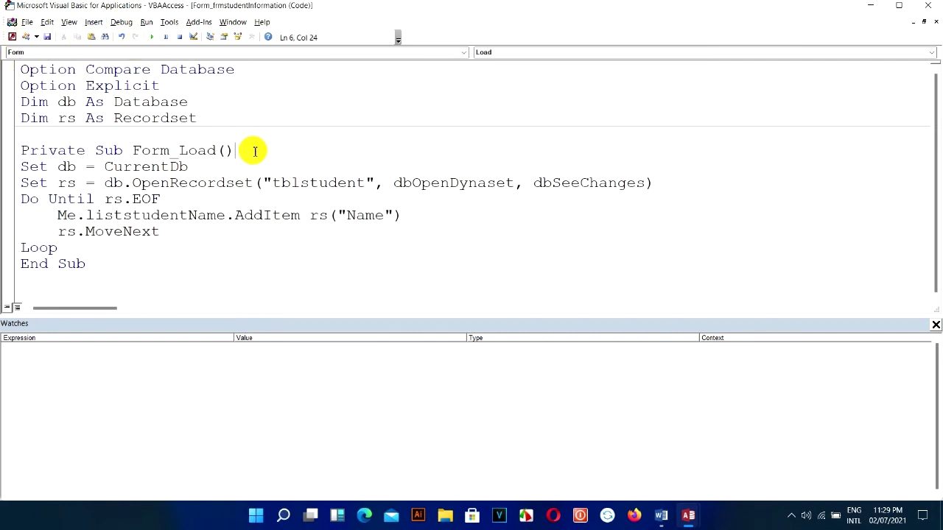
pyautogui.press('Return')
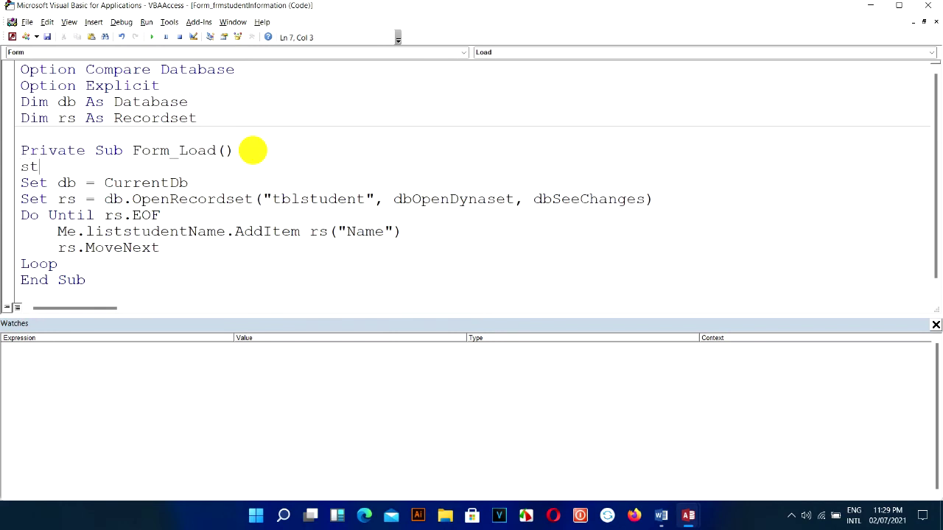
pyautogui.write('stop')
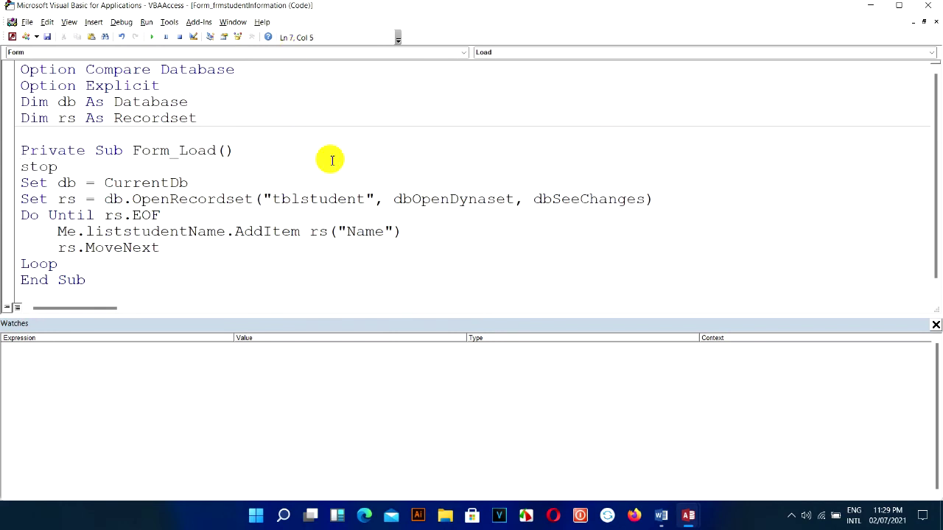
pyautogui.click(151, 37)
pyautogui.click(557, 161)
pyautogui.click(935, 22)
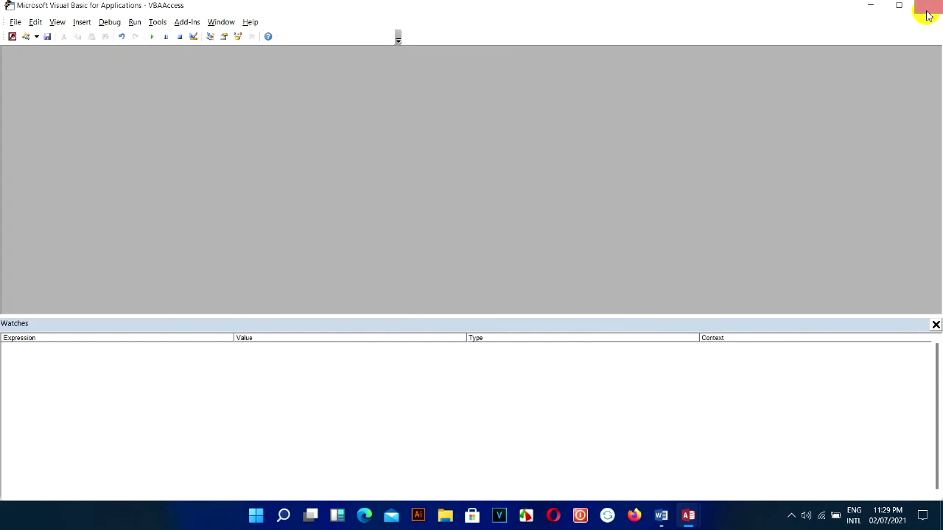
# - Close the VBA editor and open frmstudentInformation in Form View
pyautogui.click(928, 6)
pyautogui.click(148, 119)
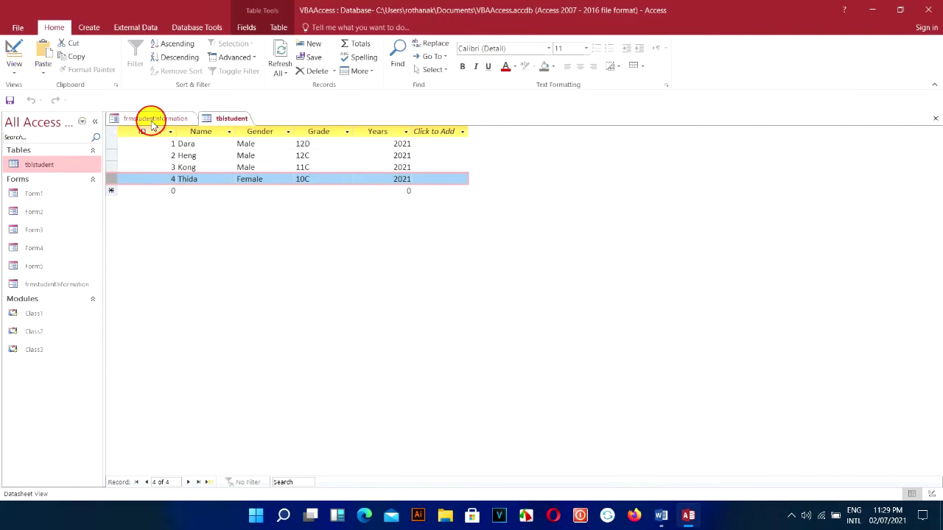
pyautogui.click(14, 50)
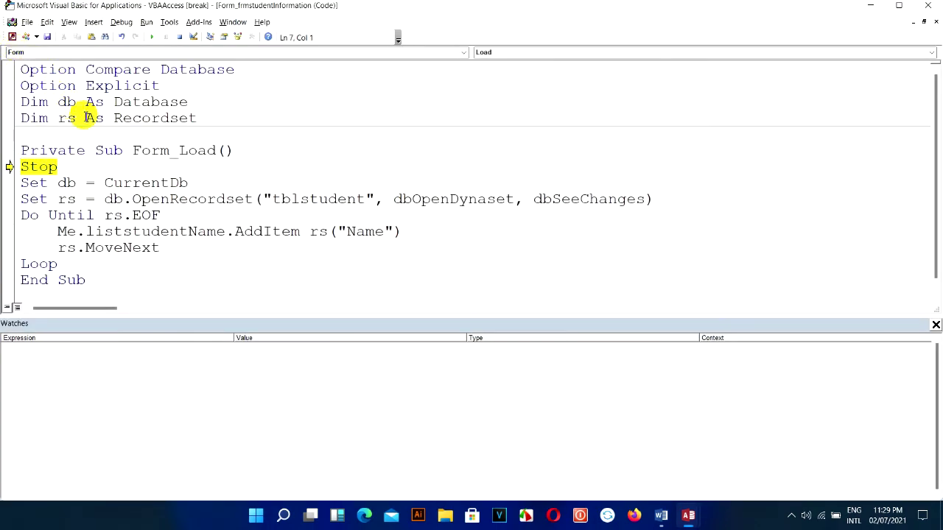
# - Step through Form_Load with F8 until the list shows Dara, Heng, Kong and Thida
pyautogui.press('F8')
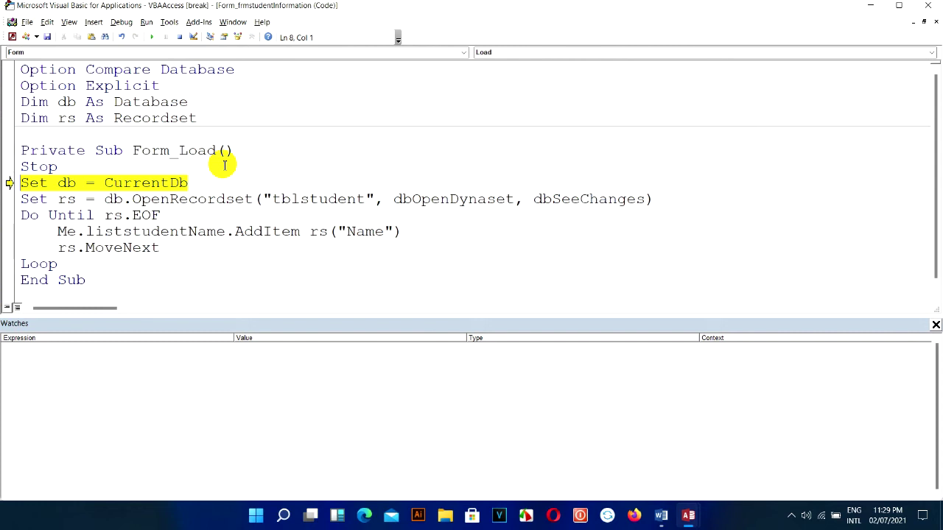
pyautogui.press('F8')
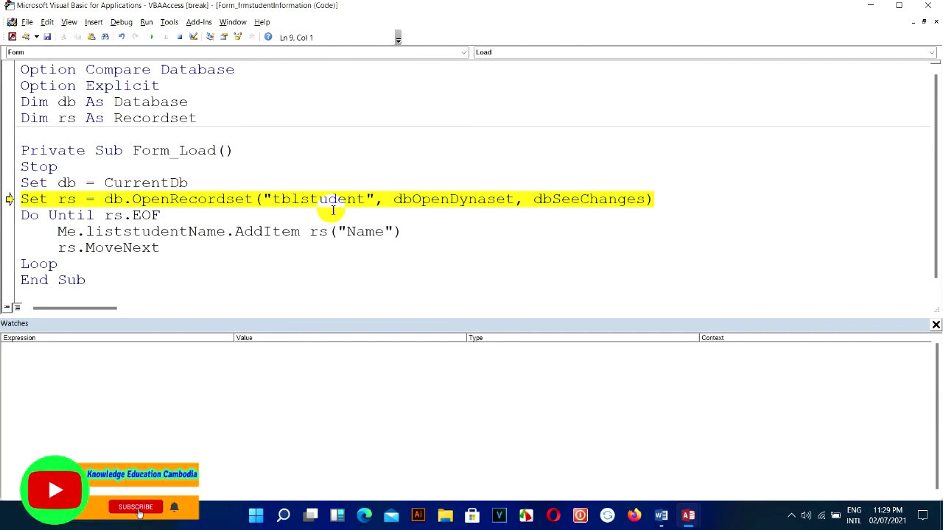
pyautogui.press('F8')
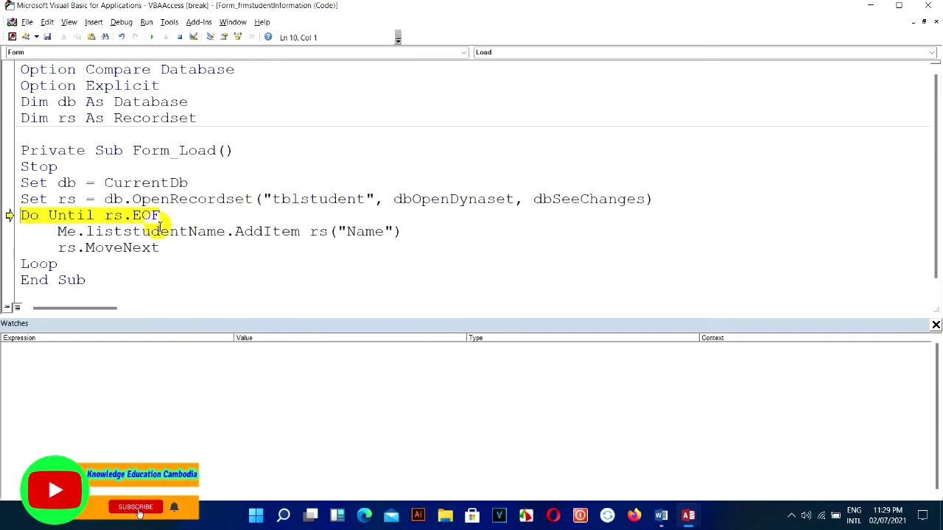
pyautogui.press('F8')
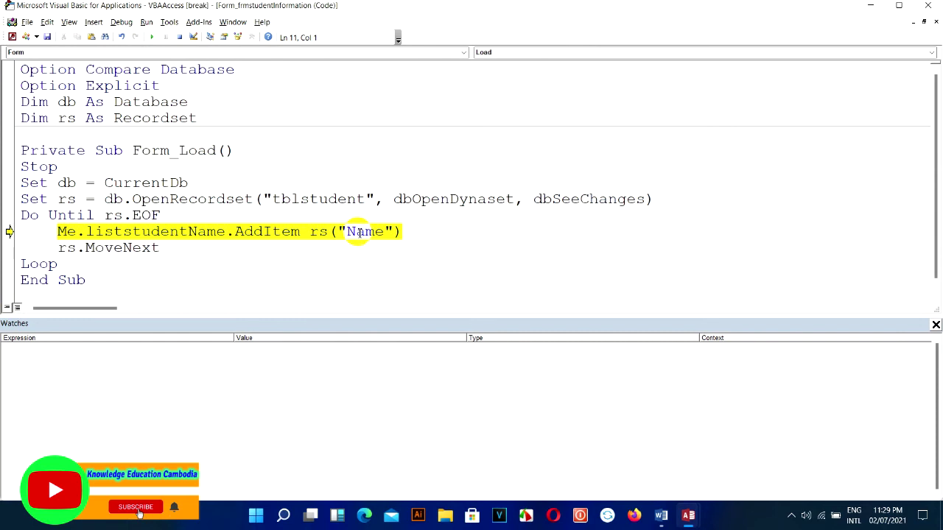
pyautogui.press('F8')
pyautogui.moveTo(318, 231)
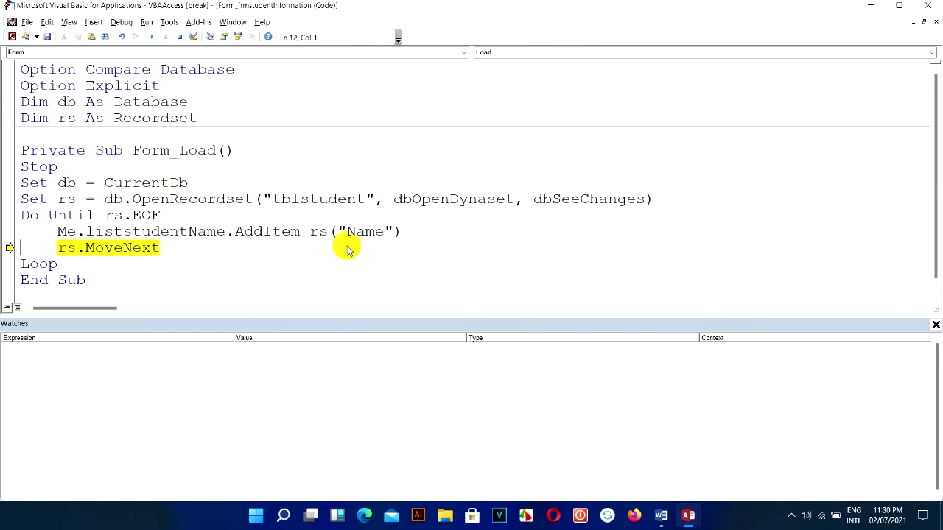
pyautogui.press('F8')
pyautogui.press('F8')
pyautogui.press('F8')
pyautogui.press('F8')
pyautogui.press('F8')
pyautogui.press('F8')
pyautogui.press('F8')
pyautogui.press('F8')
pyautogui.press('F8')
pyautogui.press('F8')
pyautogui.press('F8')
pyautogui.press('F8')
pyautogui.press('F8')
pyautogui.press('F8')
pyautogui.press('F8')
pyautogui.press('F8')
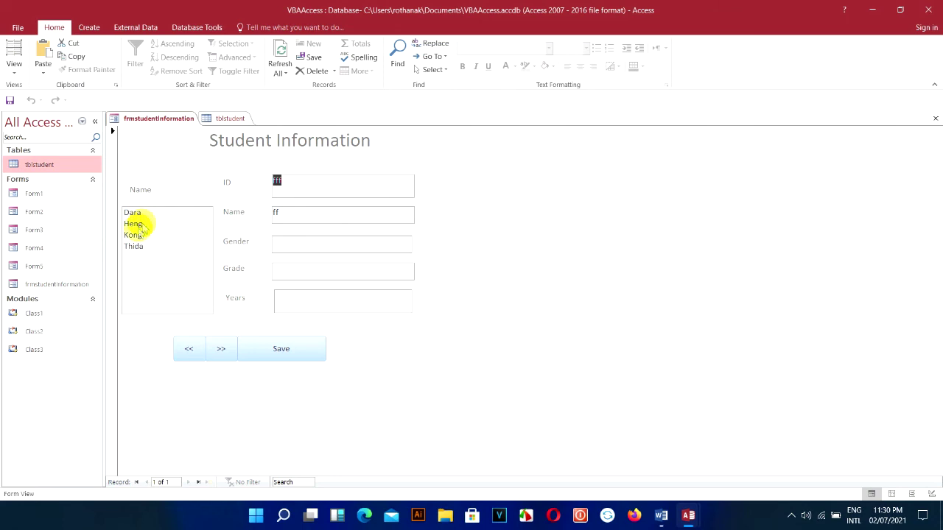
# - Start a new tblstudent record with Name Seng and Gender Female
pyautogui.click(224, 119)
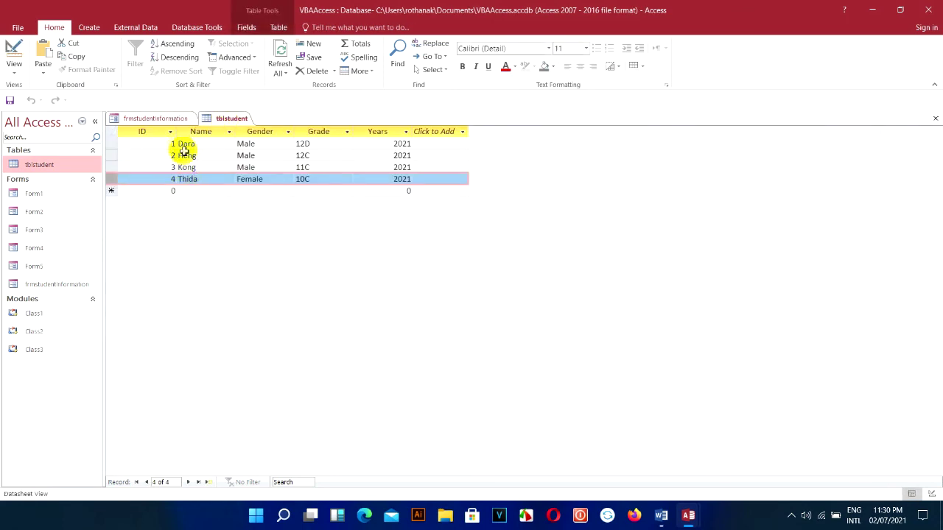
pyautogui.click(164, 192)
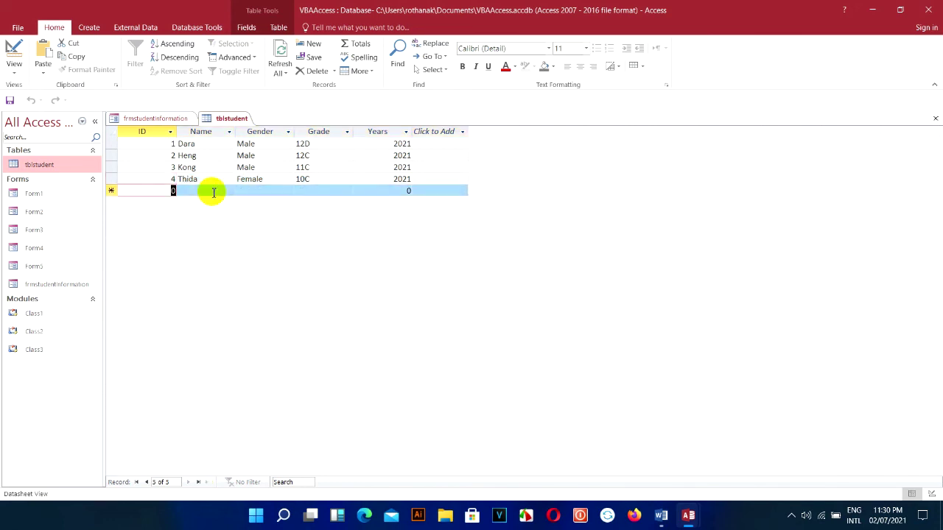
pyautogui.click(214, 192)
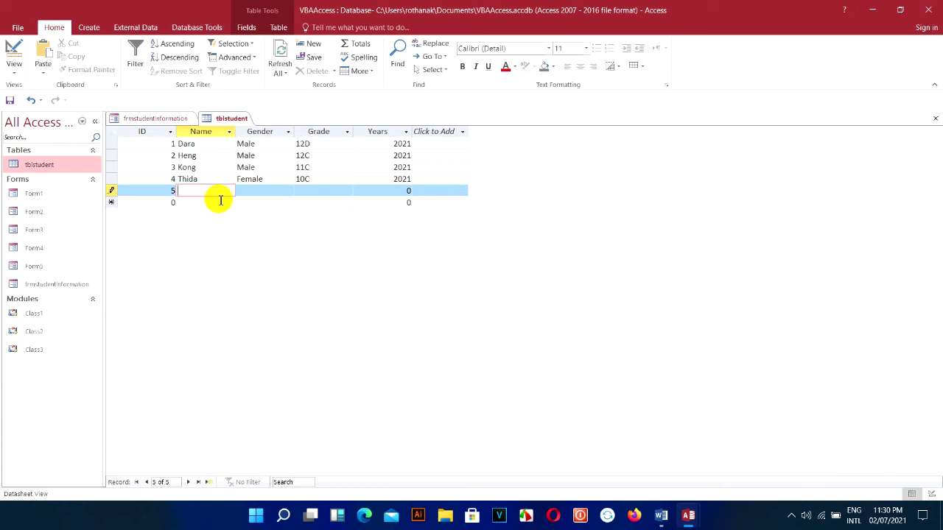
pyautogui.write('Seng')
pyautogui.press('Tab')
pyautogui.write('Fe')
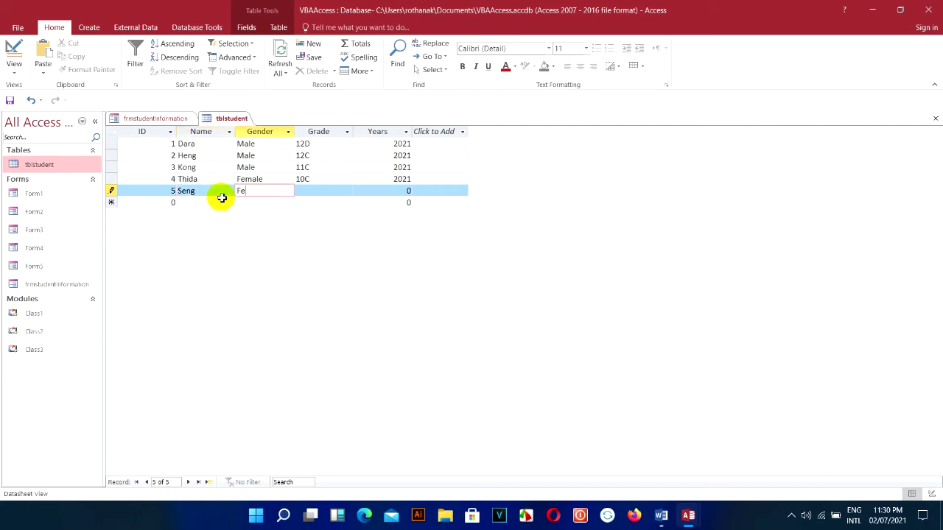
pyautogui.write('nak')
pyautogui.press('BackSpace')
pyautogui.press('BackSpace')
pyautogui.press('BackSpace')
pyautogui.write('n')
pyautogui.press('BackSpace')
pyautogui.write('male')
pyautogui.press('BackSpace')
pyautogui.press('BackSpace')
pyautogui.press('BackSpace')
pyautogui.press('BackSpace')
pyautogui.write('Male')
pyautogui.press('BackSpace')
pyautogui.press('BackSpace')
pyautogui.press('BackSpace')
pyautogui.press('BackSpace')
pyautogui.write('male')
# - Enter grade 10B and year 2021 for Seng, then return to the form
pyautogui.press('Tab')
pyautogui.write('10B')
pyautogui.press('Tab')
pyautogui.write('2021')
pyautogui.press('Tab')
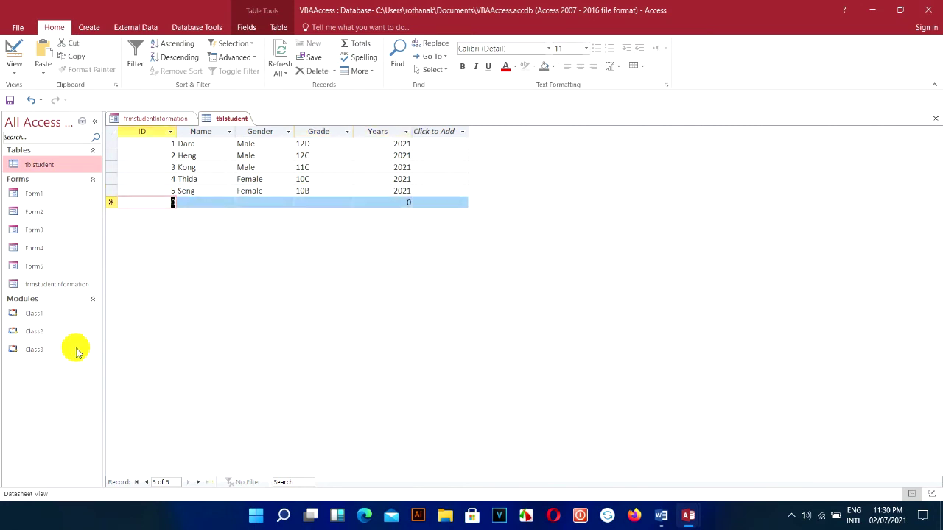
pyautogui.click(166, 116)
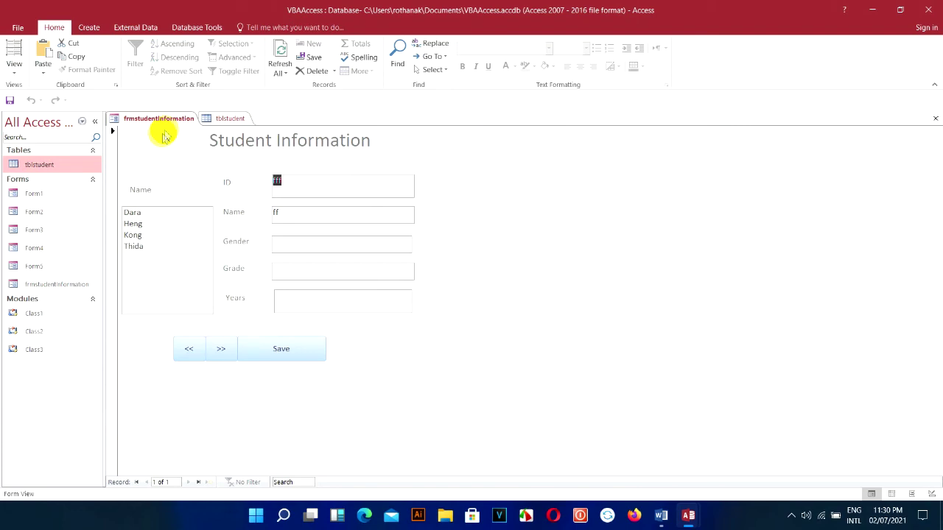
# - Switch to Design View and back so Form_Load reruns, then find Seng at the bottom of the list
pyautogui.click(14, 63)
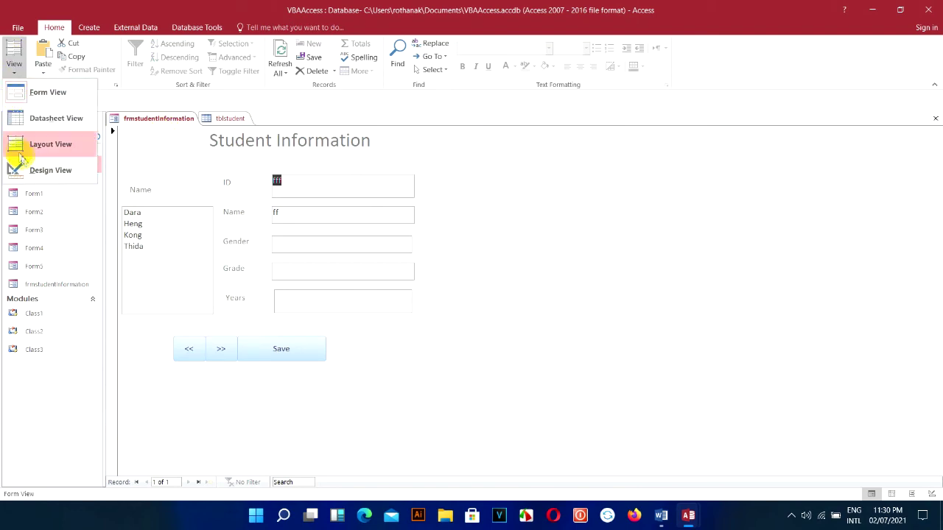
pyautogui.click(22, 169)
pyautogui.click(17, 57)
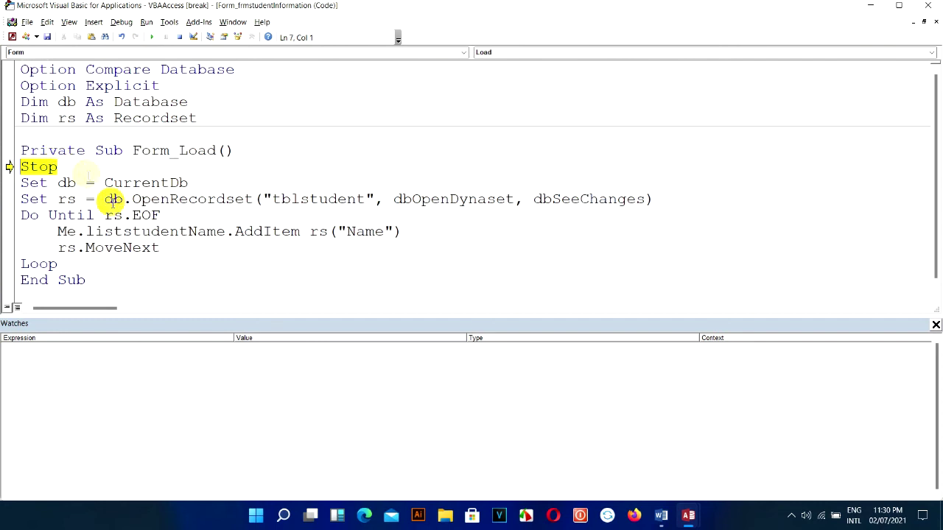
pyautogui.press('F8')
pyautogui.press('F8')
pyautogui.press('F8')
pyautogui.press('F8')
pyautogui.press('F8')
pyautogui.press('F8')
pyautogui.press('F8')
pyautogui.press('F8')
pyautogui.press('F8')
pyautogui.press('F8')
pyautogui.press('F8')
pyautogui.press('F8')
pyautogui.press('F8')
pyautogui.press('F8')
pyautogui.press('F8')
pyautogui.press('F8')
pyautogui.press('F8')
pyautogui.press('F8')
pyautogui.press('F8')
pyautogui.press('F8')
pyautogui.press('F8')
pyautogui.press('F8')
pyautogui.press('F8')
pyautogui.press('F8')
pyautogui.press('F8')
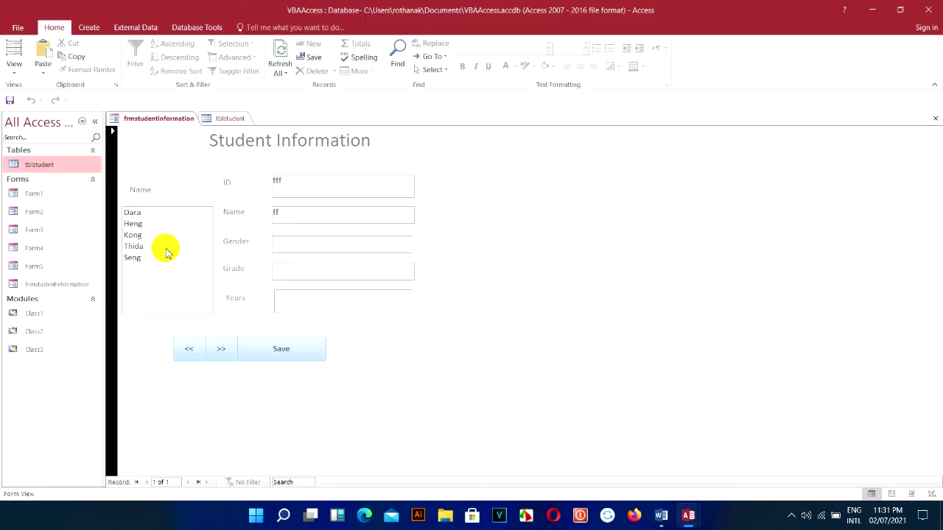
pyautogui.moveTo(133, 212); pyautogui.dragTo(139, 231)
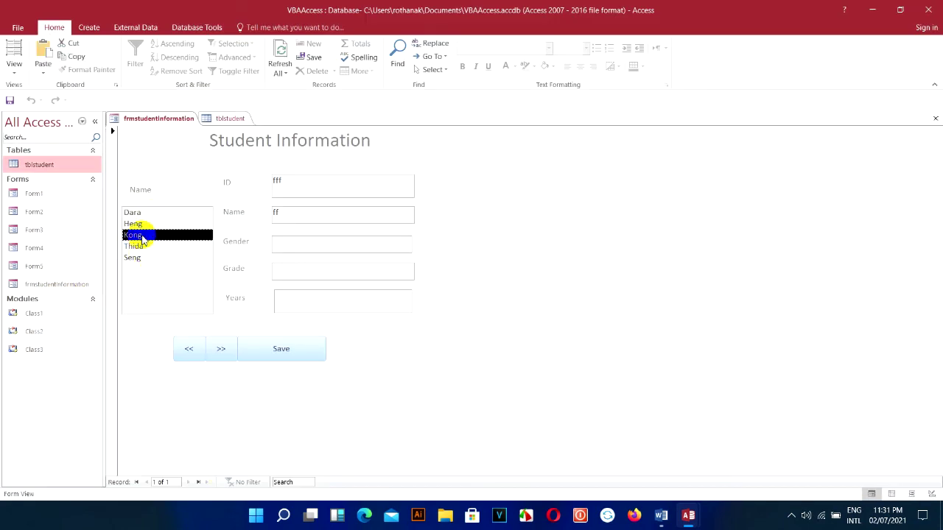
pyautogui.moveTo(140, 230); pyautogui.dragTo(136, 265)
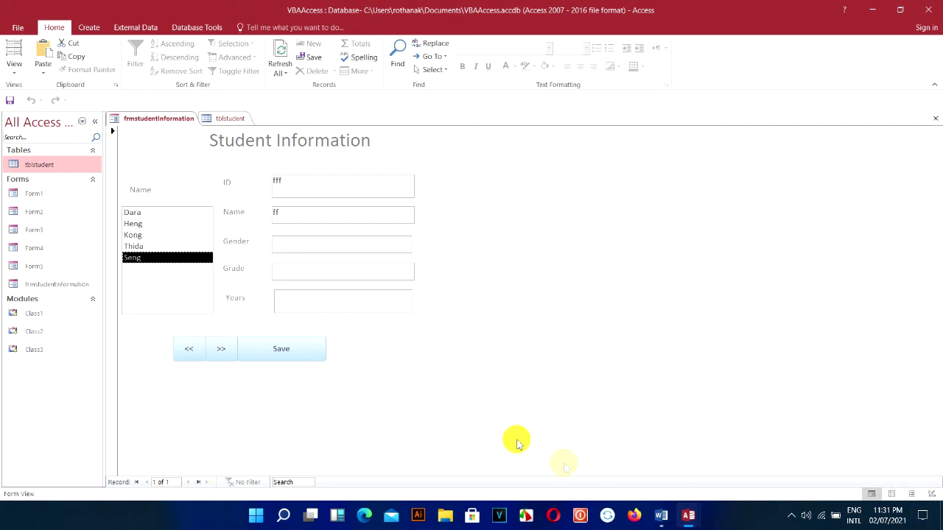
pyautogui.moveTo(688, 515)
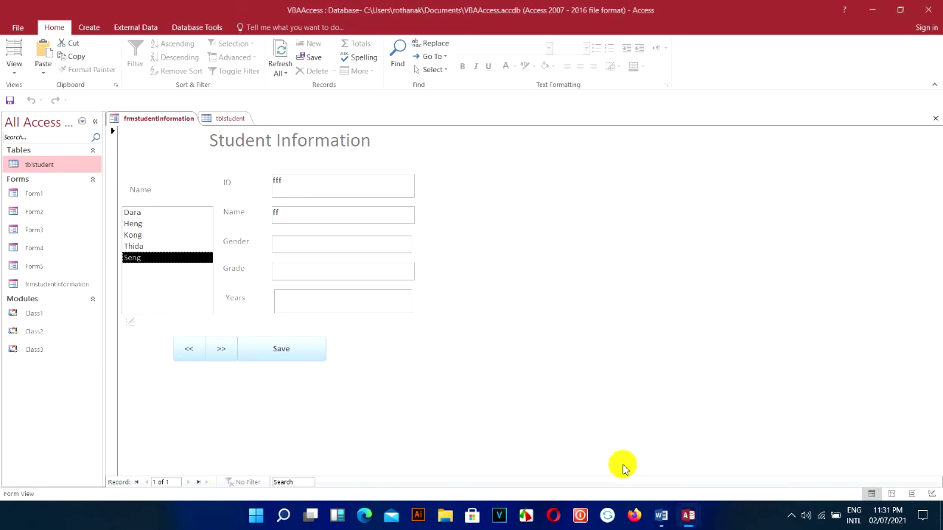
# - Bring the VBA editor forward and place the cursor at the end of Form_Load
pyautogui.click(707, 464)
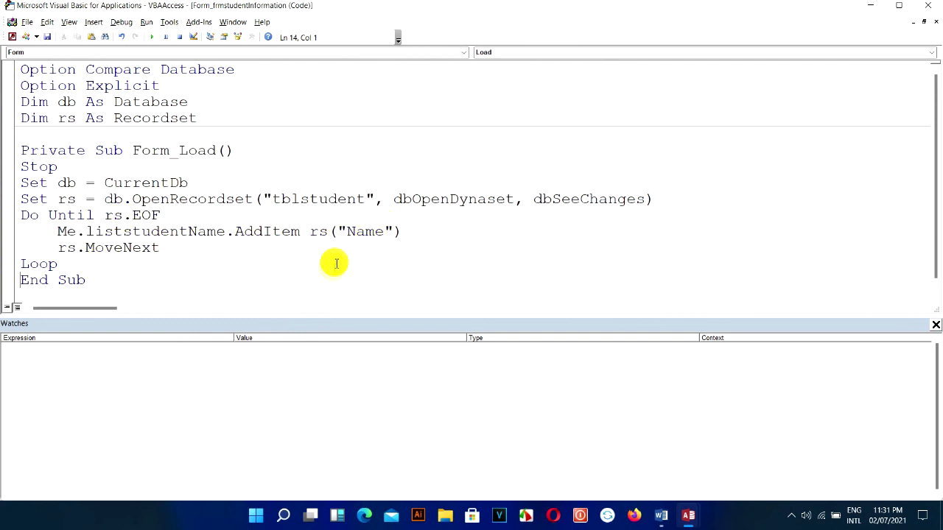
pyautogui.click(93, 265)
# - Overwrite the closing End Sub line with 'reanits.com donate Look my Vidoe see ABA', fixing the mistyped letters
pyautogui.write('reanits.com')
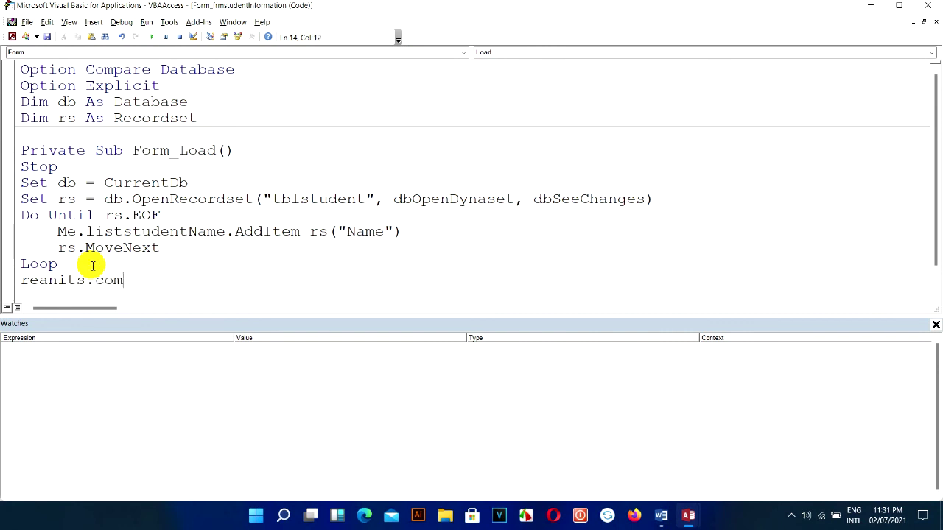
pyautogui.write(' donate')
pyautogui.write(' Look my VIdeo')
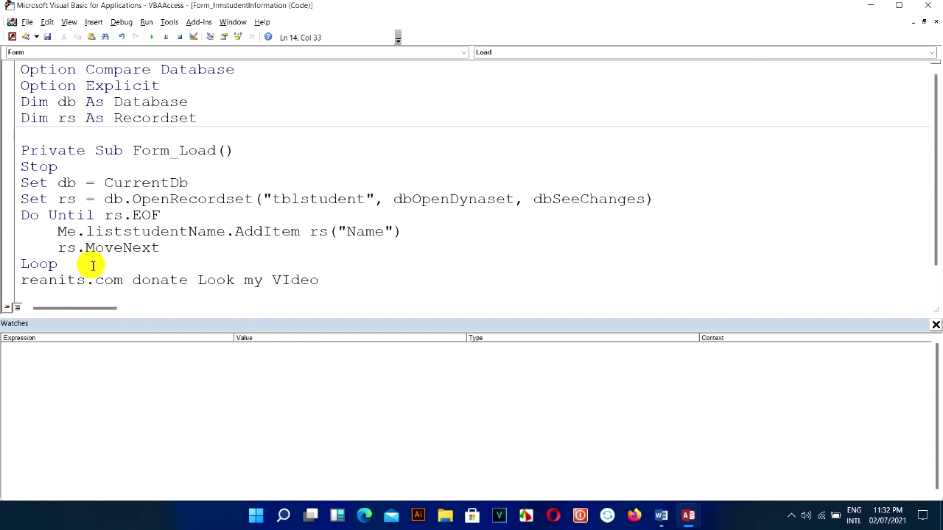
pyautogui.press('BackSpace')
pyautogui.press('BackSpace')
pyautogui.press('BackSpace')
pyautogui.press('BackSpace')
pyautogui.write('idoe see ')
pyautogui.write('ABA')
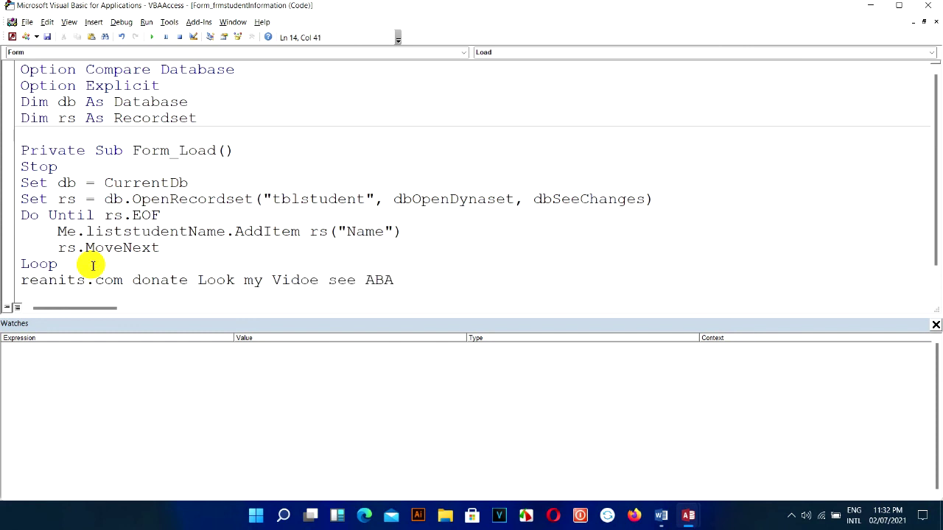